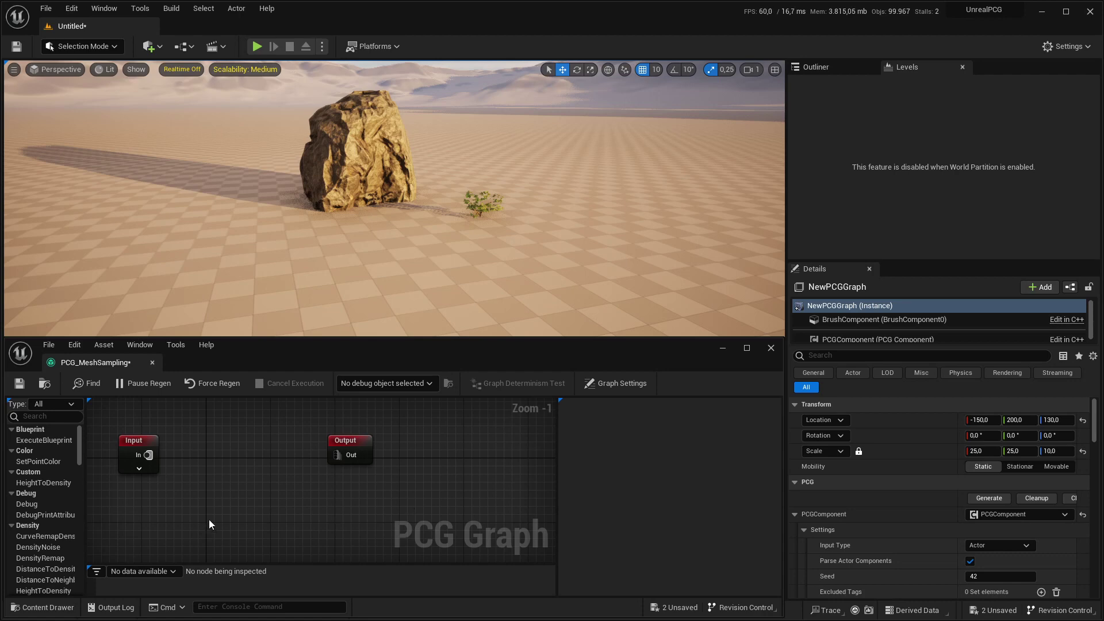
# Add a MeshToPoints node to the PCG graph below the Input node
pyautogui.moveTo(230, 499); pyautogui.dragTo(232, 474, button='right')
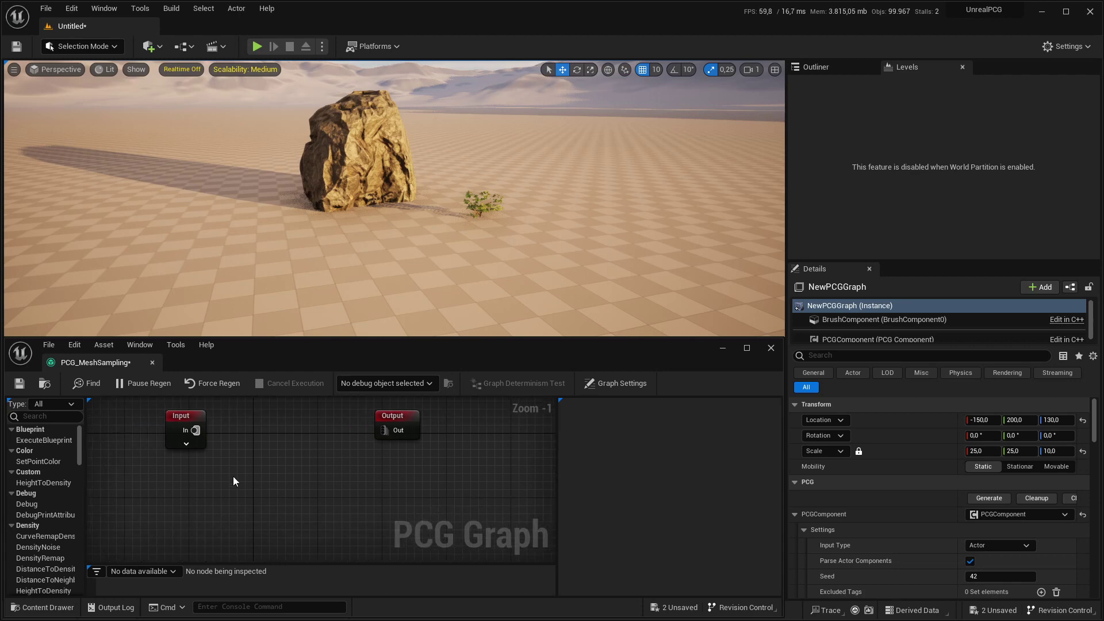
pyautogui.rightClick(233, 473)
pyautogui.write('mesh m')
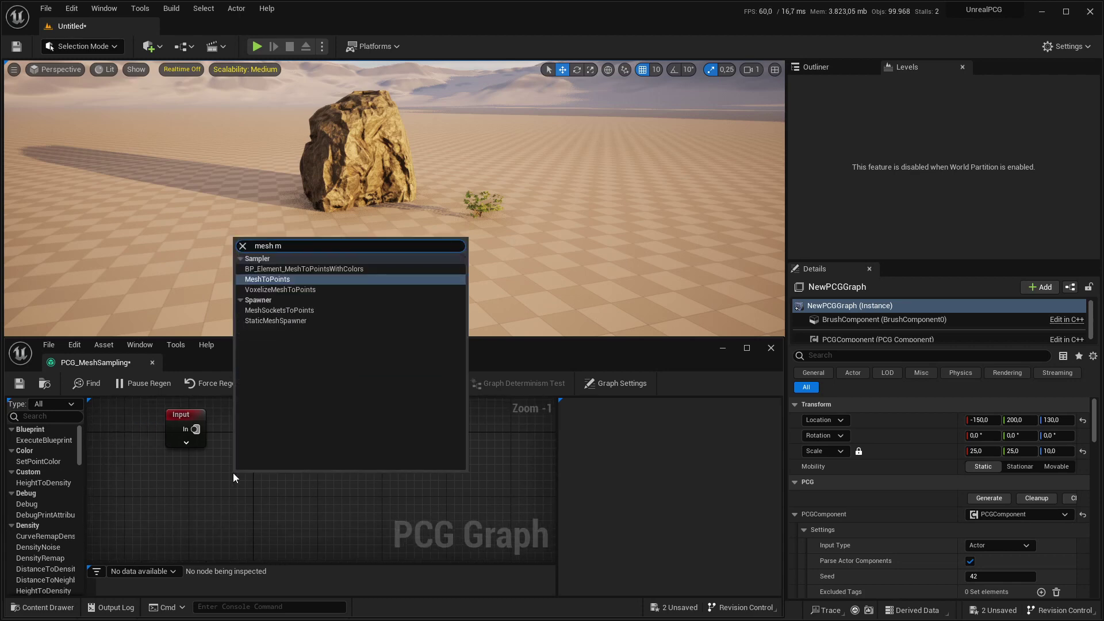
pyautogui.press('Return')
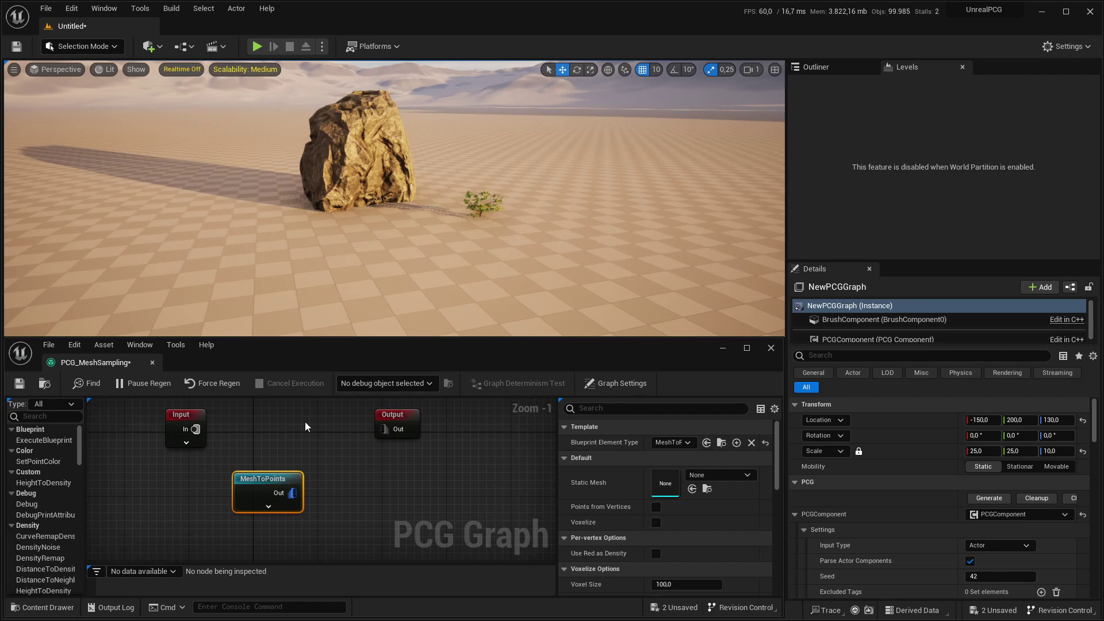
# Assign the viewport rock SM_Rock_Sharp_01 as the MeshToPoints node's static mesh and enable the node's debug display
pyautogui.click(347, 151)
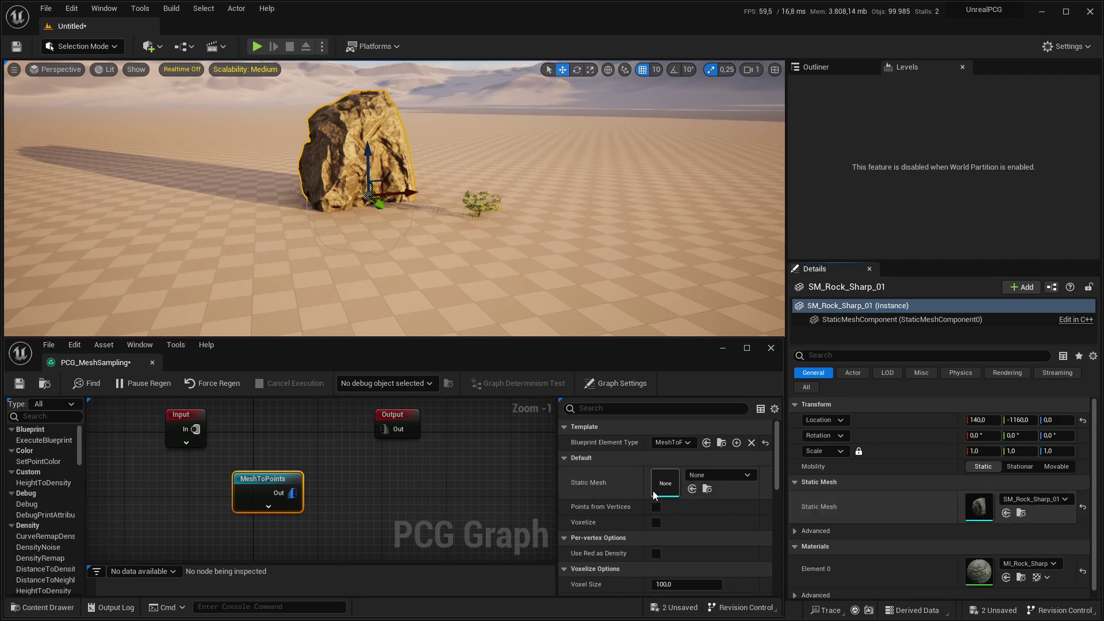
pyautogui.keyDown('shift'); pyautogui.click(619, 483); pyautogui.keyUp('shift')
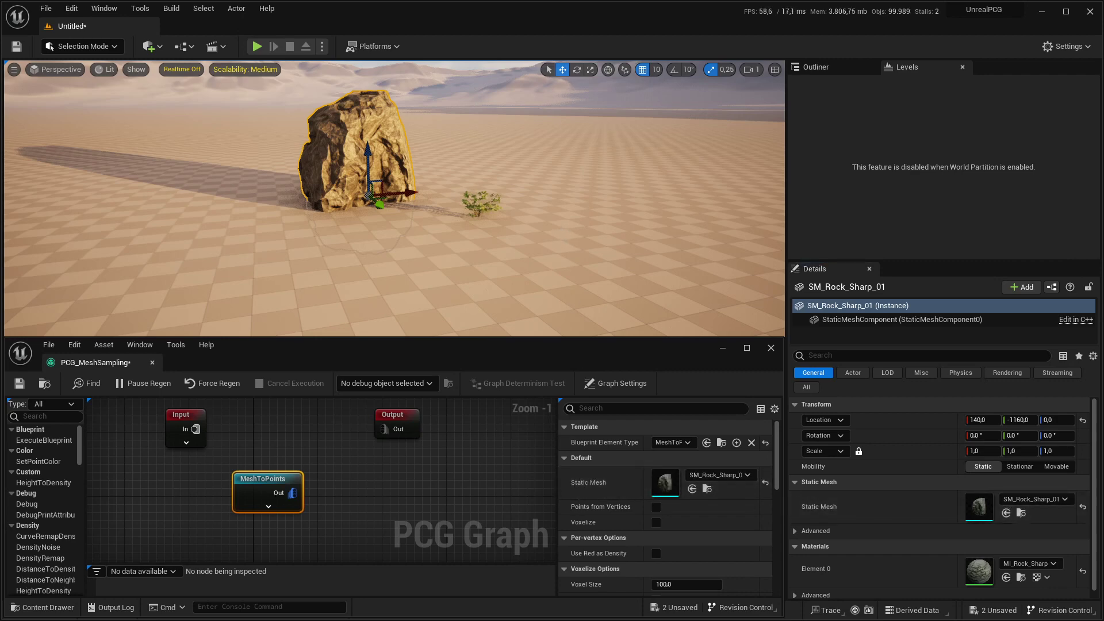
pyautogui.moveTo(458, 259)
pyautogui.mouseDown(button='right')
pyautogui.moveTo(438, 273)
pyautogui.moveTo(417, 251)
pyautogui.moveTo(451, 239)
pyautogui.mouseUp(button='right')
pyautogui.press('d')
pyautogui.click(311, 458)
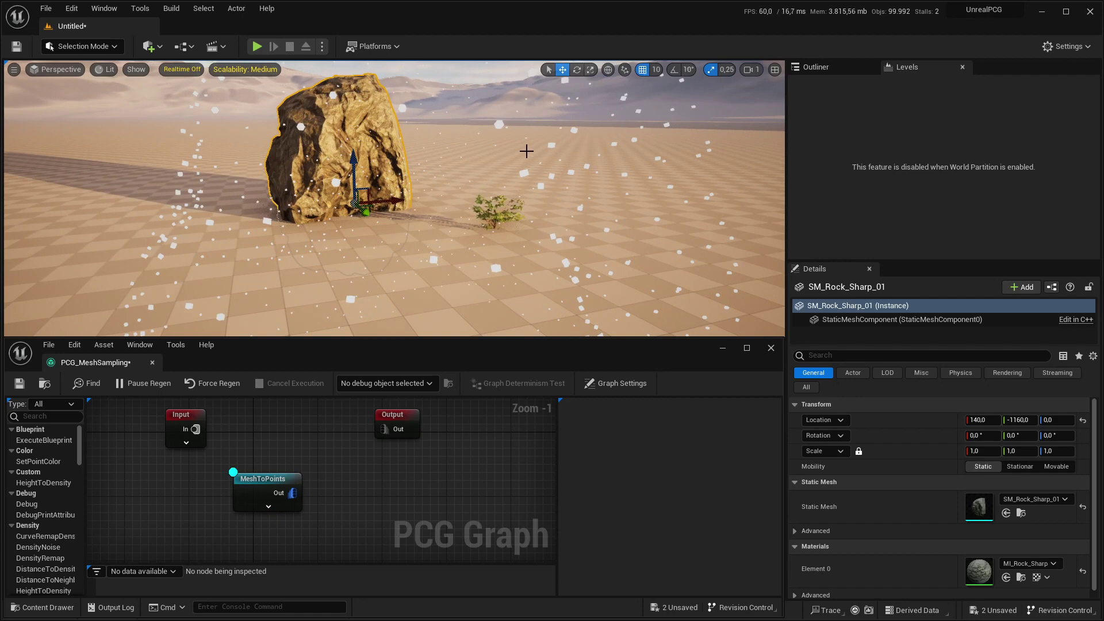
# Reset the rock's location to 0, 0, 0 so it lines up with the debug points
pyautogui.moveTo(525, 151); pyautogui.dragTo(500, 139, button='right')
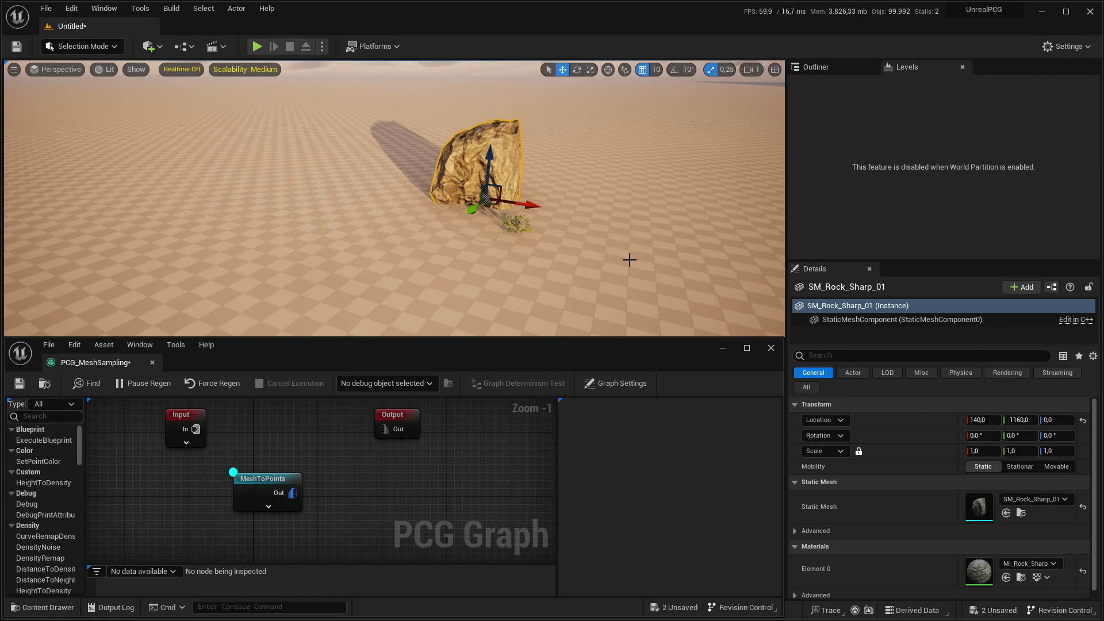
pyautogui.click(1082, 420)
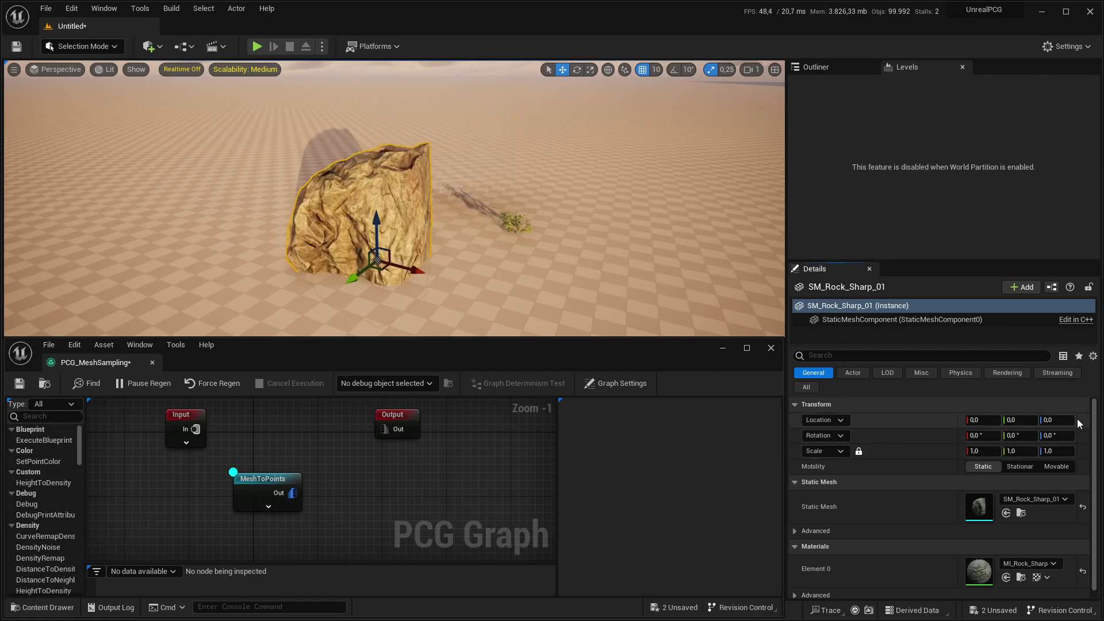
pyautogui.moveTo(394, 198); pyautogui.dragTo(504, 216, button='right')
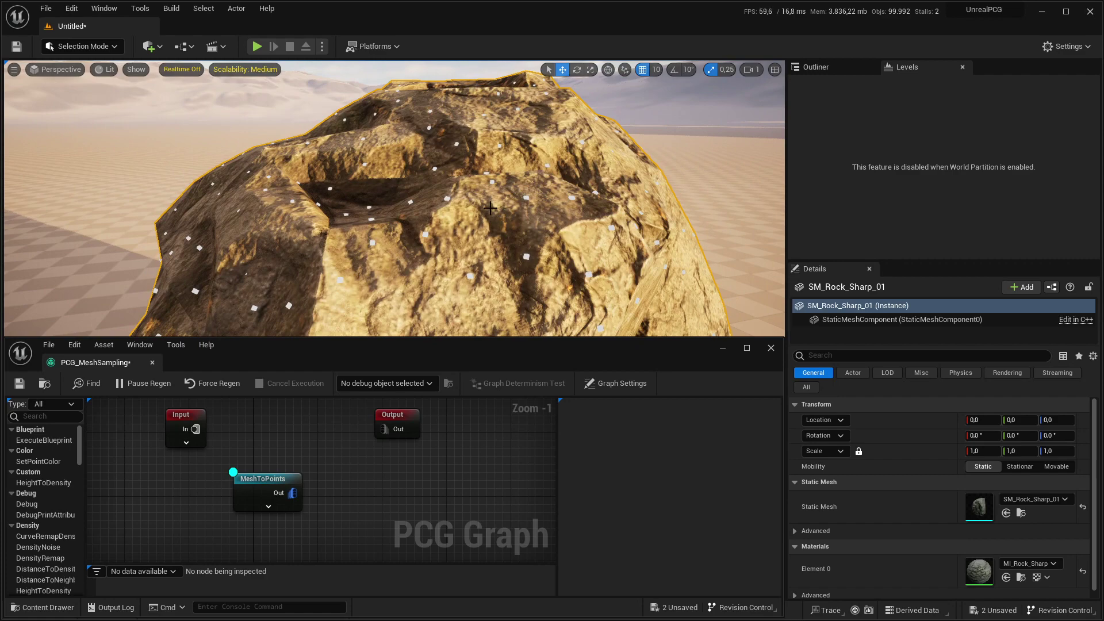
# Examine the sampled points on the rock in unlit and wireframe view modes
pyautogui.moveTo(471, 191); pyautogui.dragTo(482, 200, button='right')
pyautogui.hotkey('alt', '3')
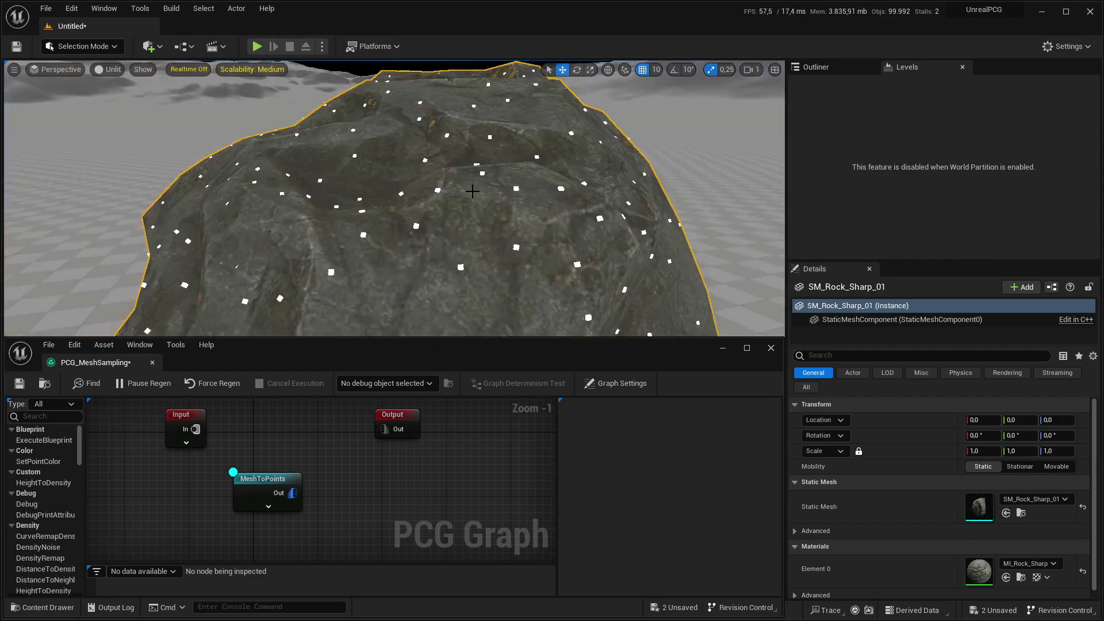
pyautogui.hotkey('alt', '2')
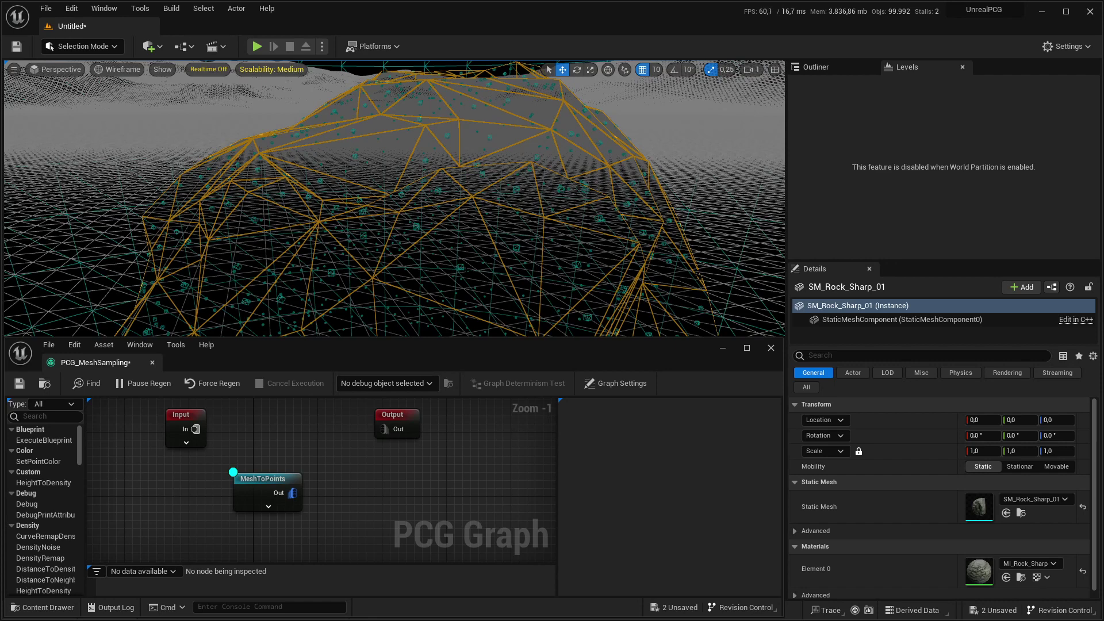
# Try the Points from Vertices option on the MeshToPoints node and switch it to Voxelize instead
pyautogui.click(266, 477)
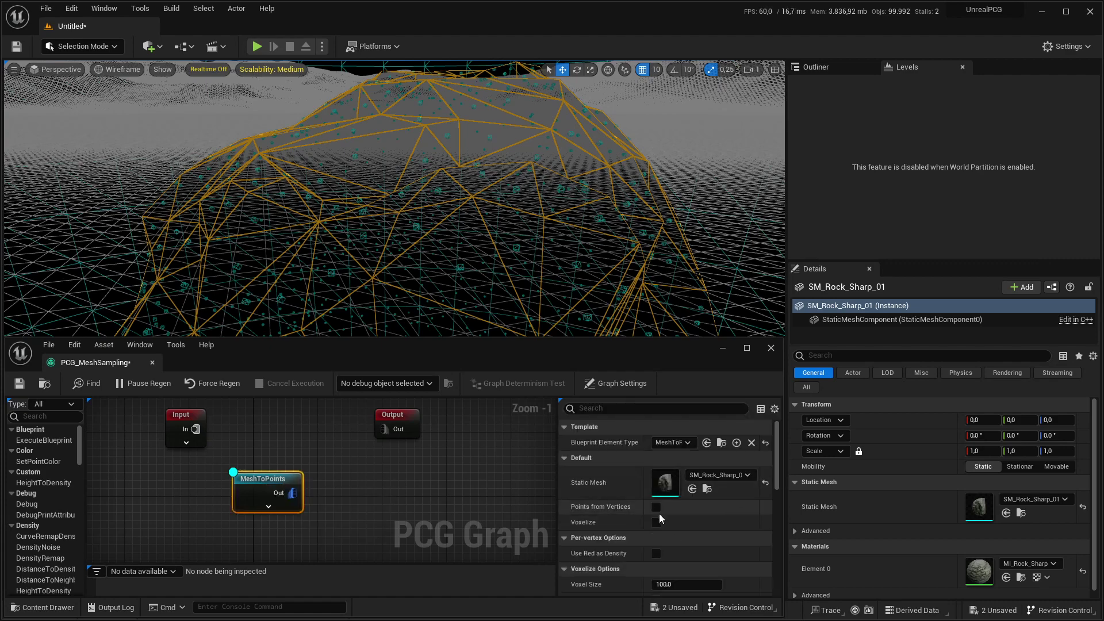
pyautogui.click(656, 507)
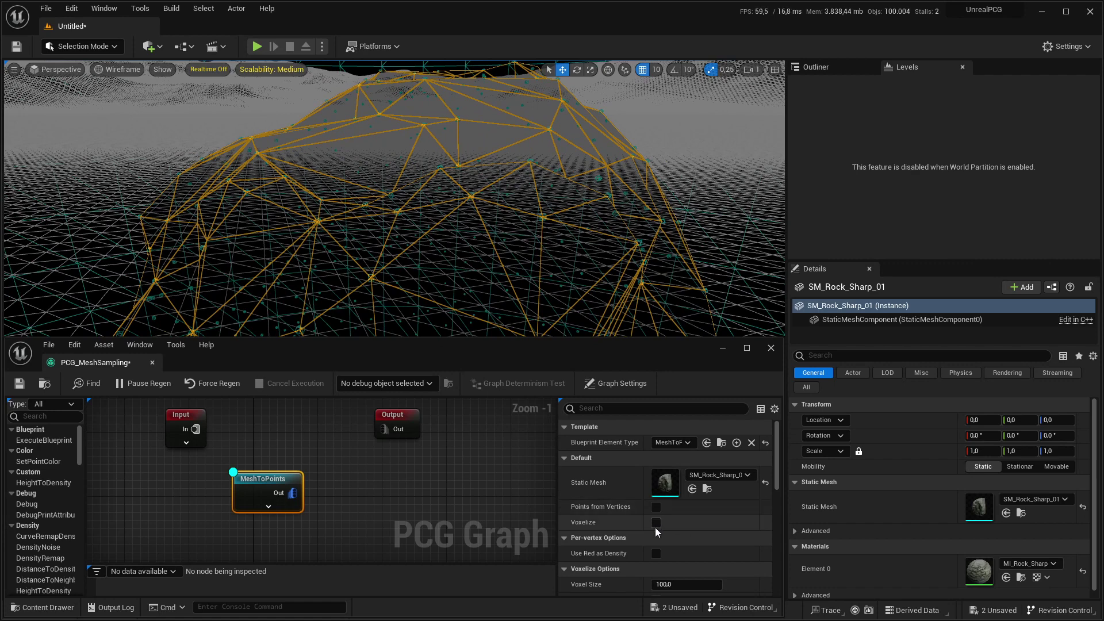
pyautogui.click(656, 523)
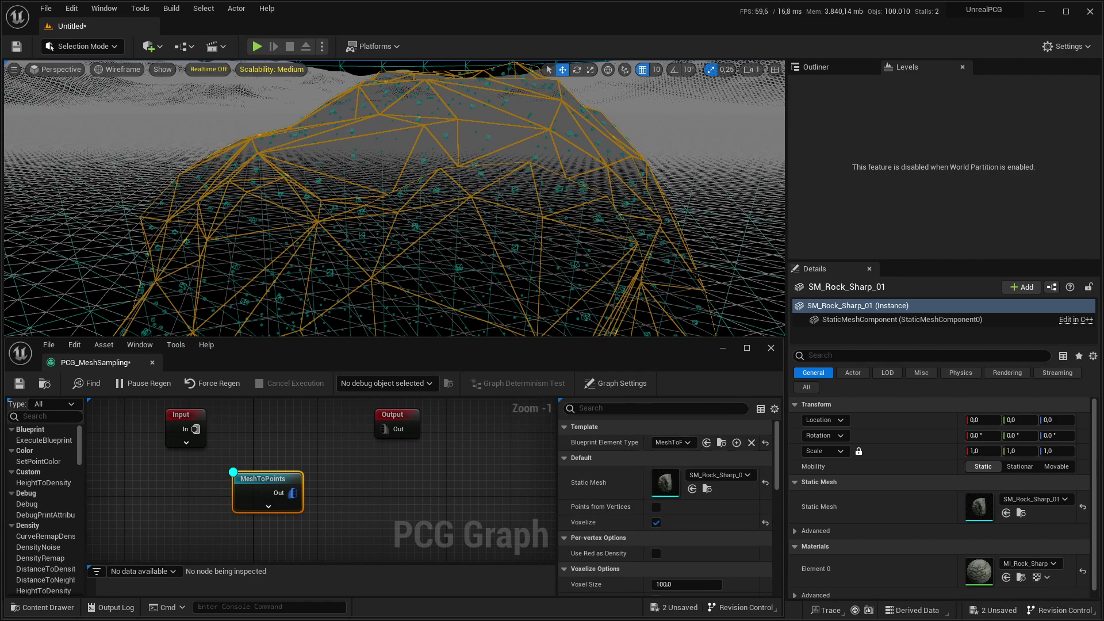
# Restore lit shading, examine the voxelized points with the rock hidden, and unhide the rock
pyautogui.scroll(-5, 593, 236)
pyautogui.hotkey('alt', '4')
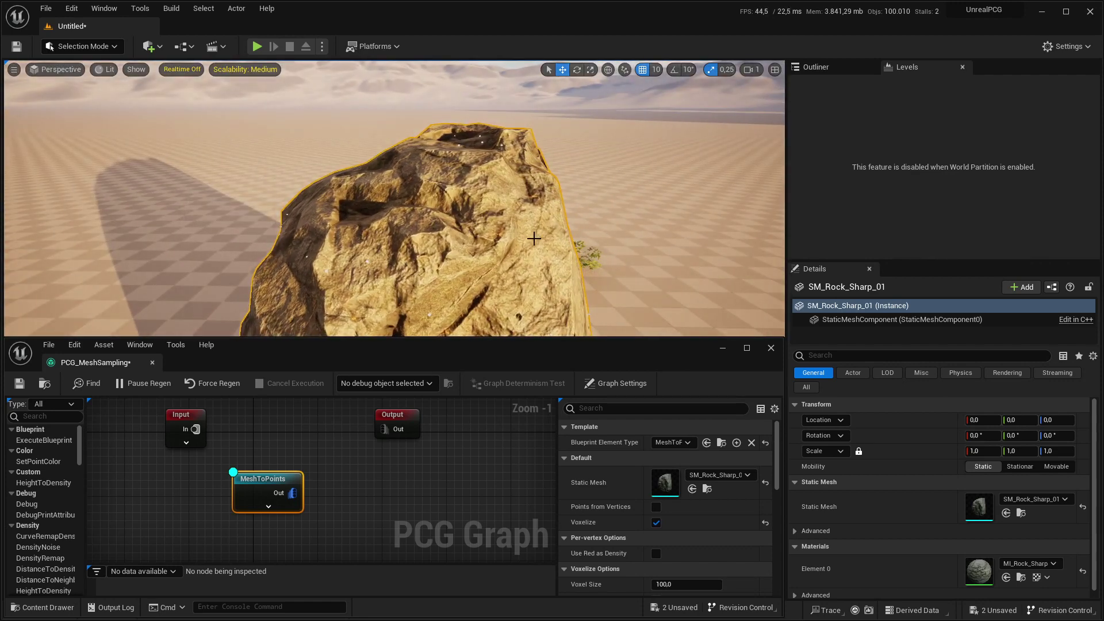
pyautogui.press('Delete')
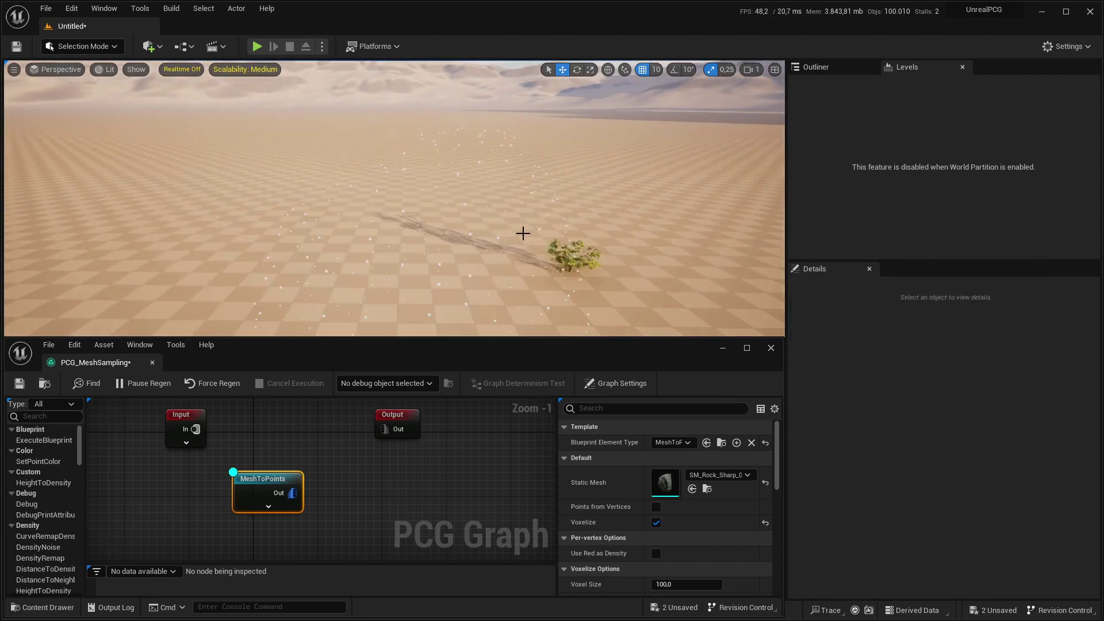
pyautogui.moveTo(520, 231)
pyautogui.mouseDown(button='right')
pyautogui.moveTo(667, 334)
pyautogui.moveTo(524, 234)
pyautogui.mouseUp(button='right')
pyautogui.press('w')
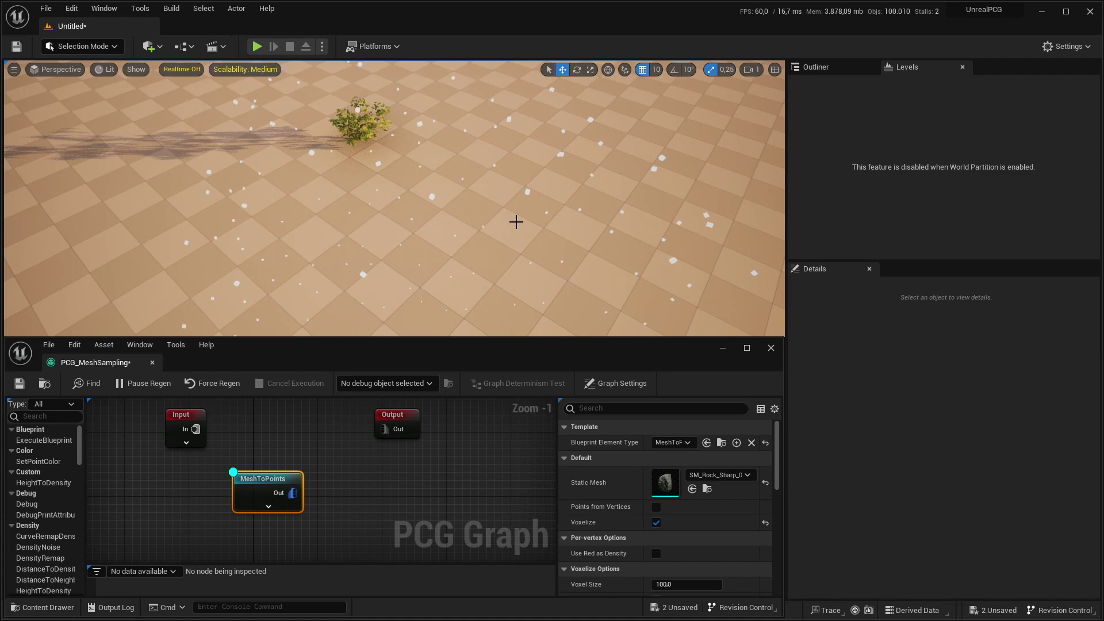
pyautogui.hotkey('ctrl', 'h')
pyautogui.moveTo(516, 221); pyautogui.dragTo(263, 148, button='right')
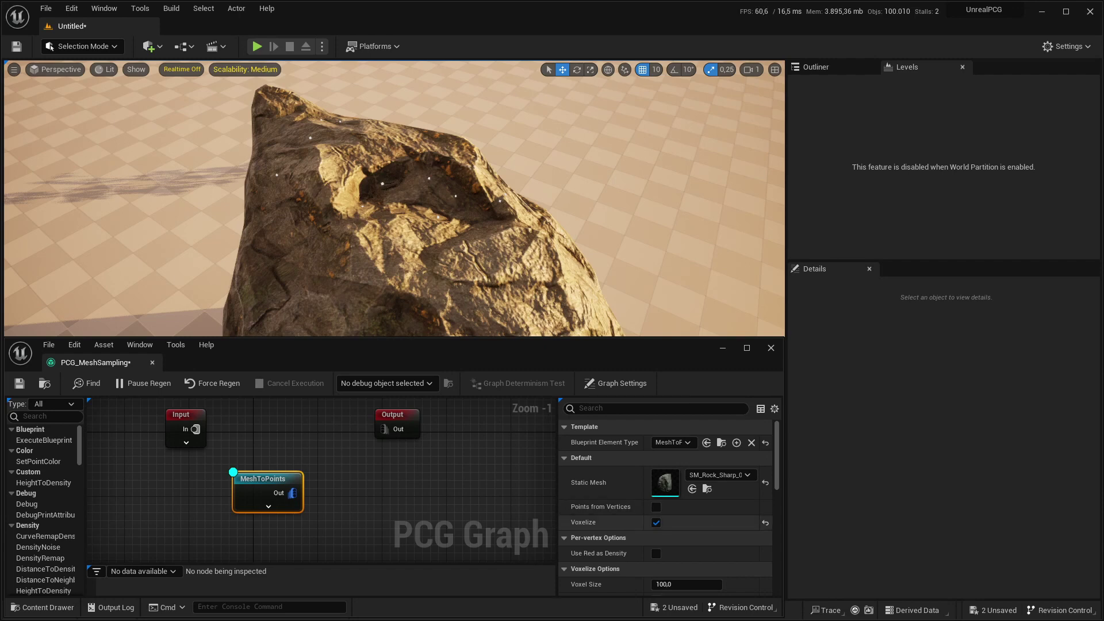
# Set the MeshToPoints node's voxel size to 50 and inspect the points on the rock
pyautogui.scroll(-3, 710, 467)
pyautogui.click(703, 522)
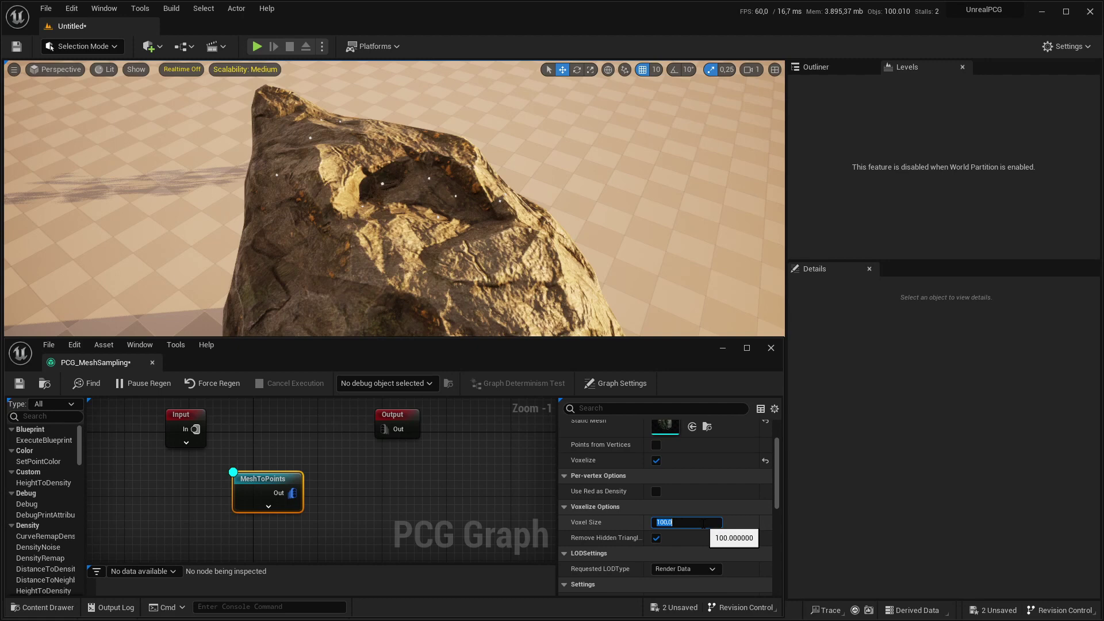
pyautogui.write('50')
pyautogui.press('Return')
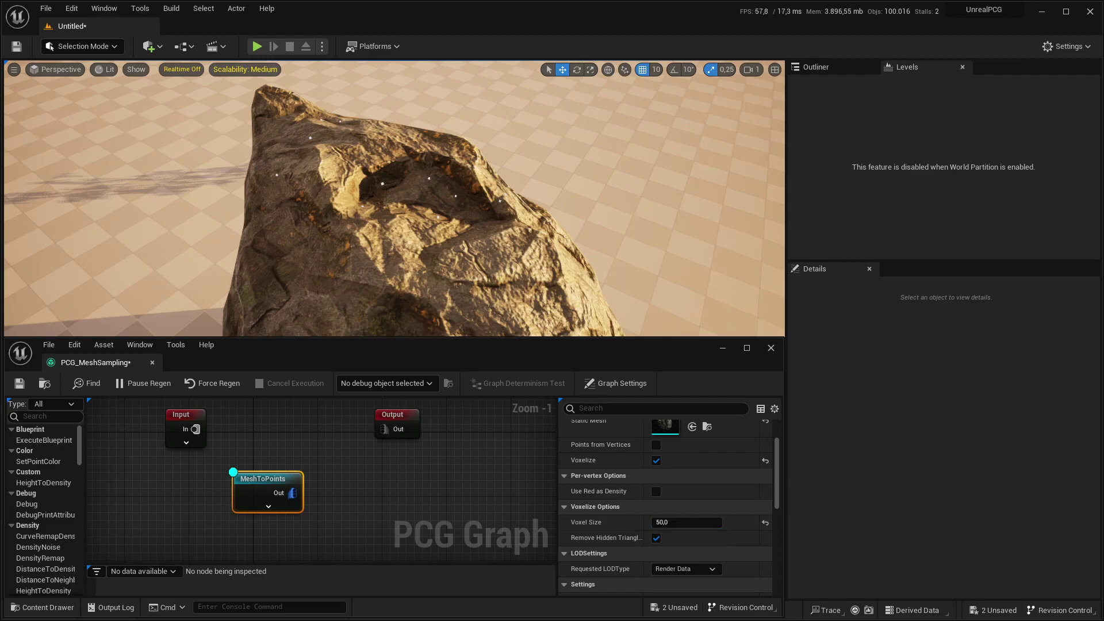
pyautogui.moveTo(521, 224); pyautogui.dragTo(446, 150, button='right')
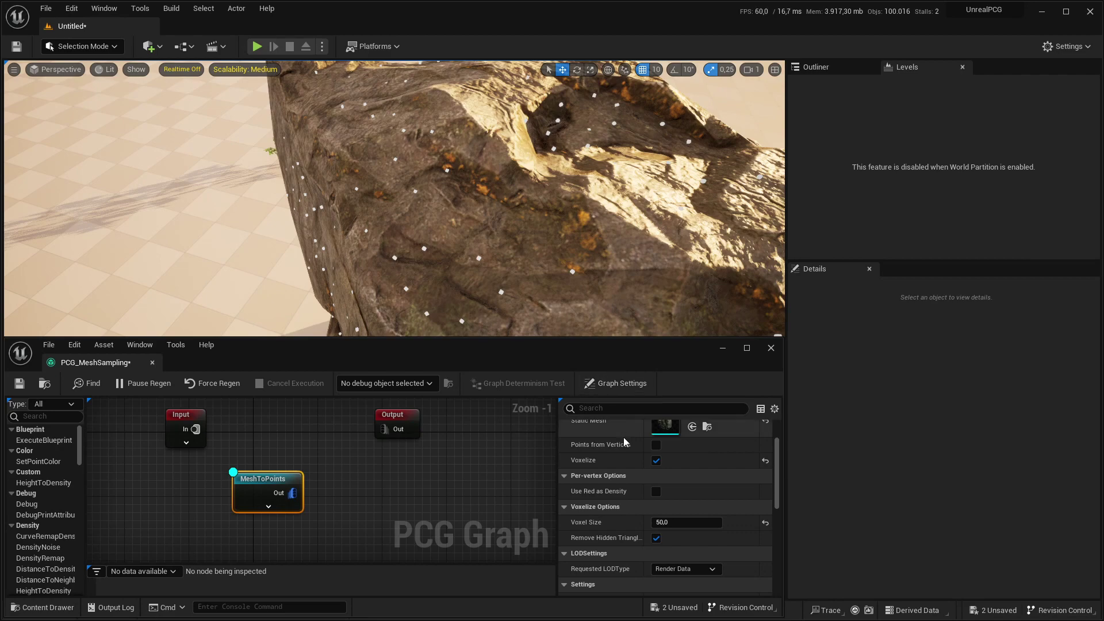
# Turn off Voxelize on the MeshToPoints node and inspect the resulting points around the rock
pyautogui.click(656, 461)
pyautogui.moveTo(451, 246); pyautogui.dragTo(428, 243, button='middle')
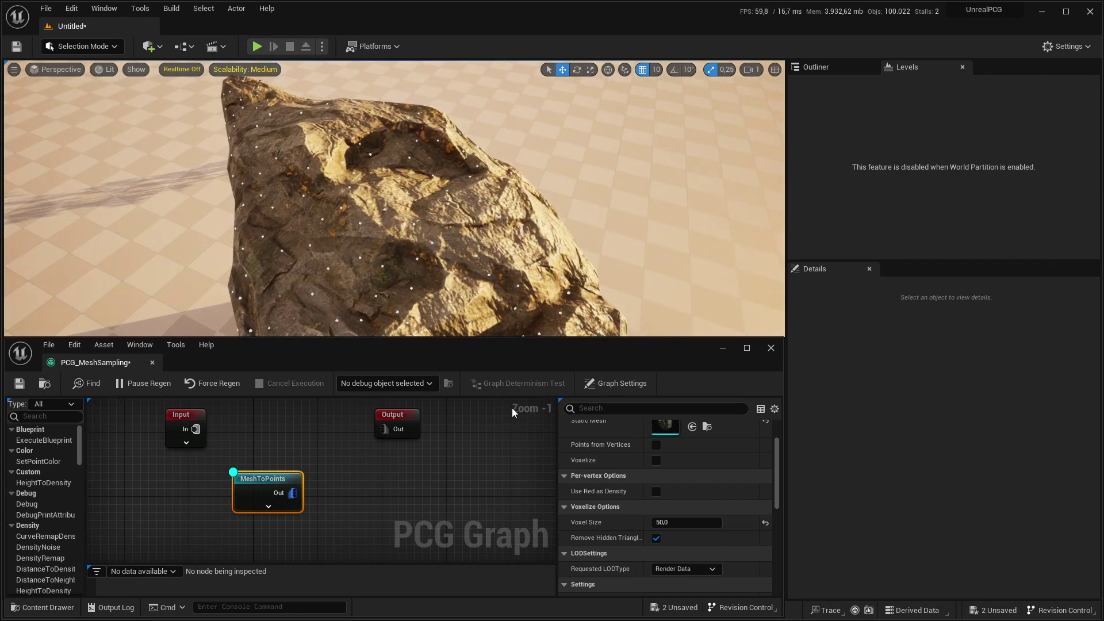
pyautogui.scroll(-2, 637, 484)
pyautogui.scroll(4, 620, 450)
pyautogui.moveTo(450, 287); pyautogui.dragTo(425, 305, button='right')
pyautogui.moveTo(535, 224); pyautogui.dragTo(689, 224, button='right')
pyautogui.keyDown('alt'); pyautogui.moveTo(536, 223); pyautogui.dragTo(535, 223); pyautogui.keyUp('alt')
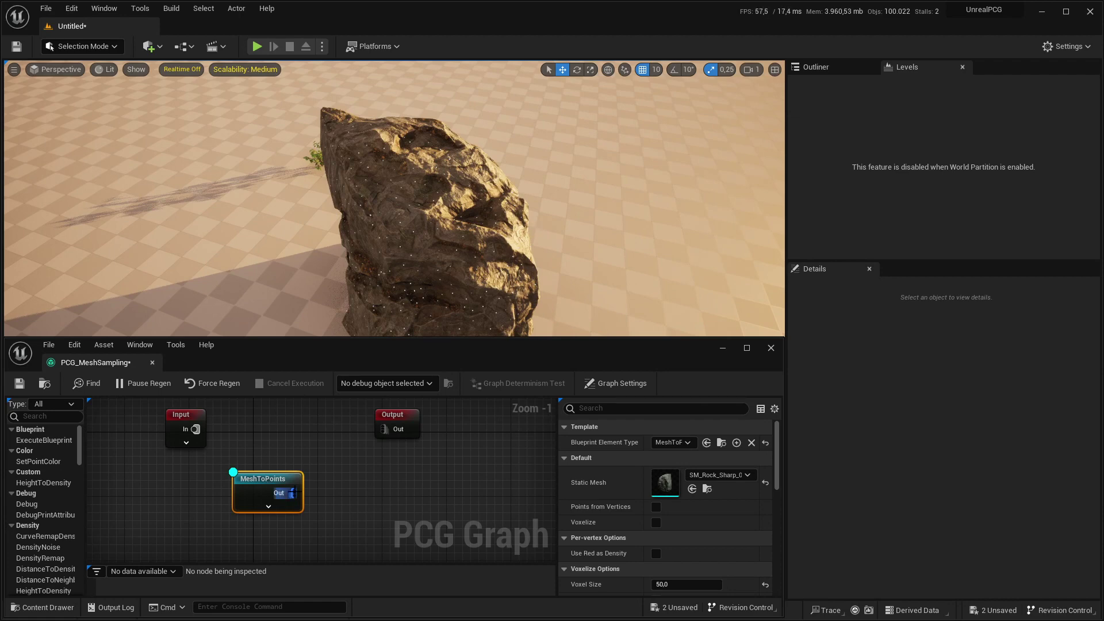
# Connect a new NormalToDensity node to the MeshToPoints output and show debug points only for the new node
pyautogui.moveTo(292, 492); pyautogui.dragTo(353, 487)
pyautogui.write('norm')
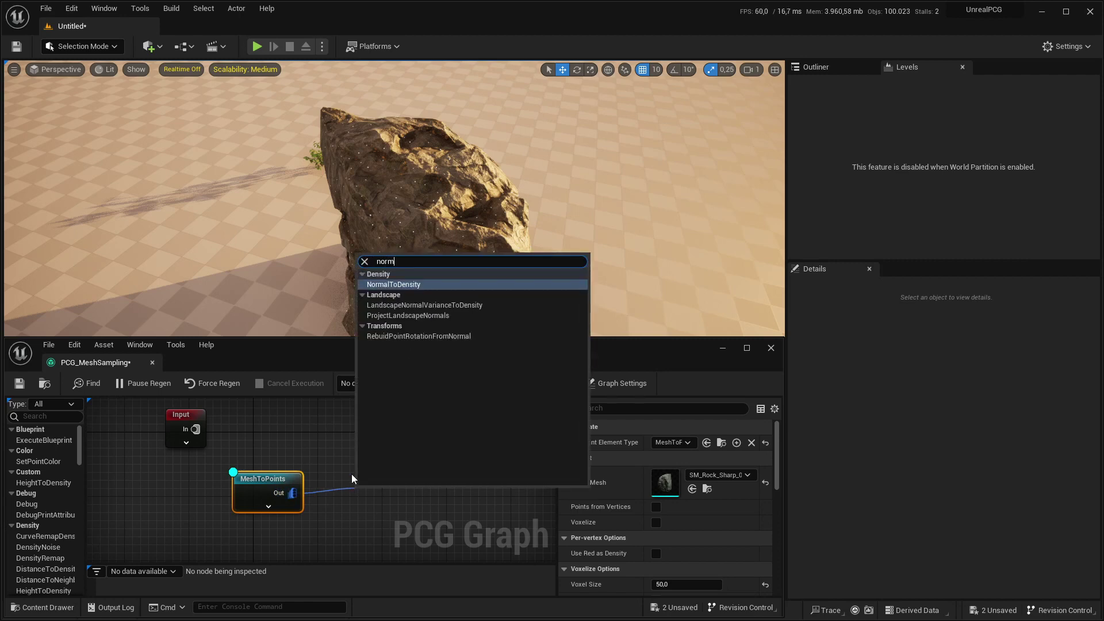
pyautogui.press('Return')
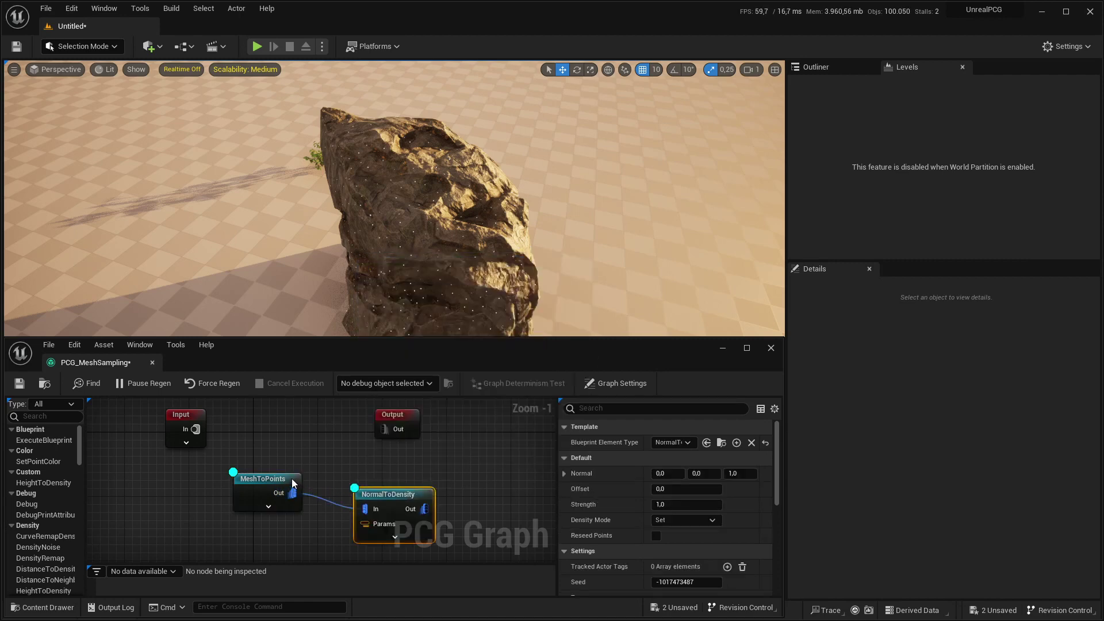
pyautogui.moveTo(384, 496); pyautogui.dragTo(388, 488)
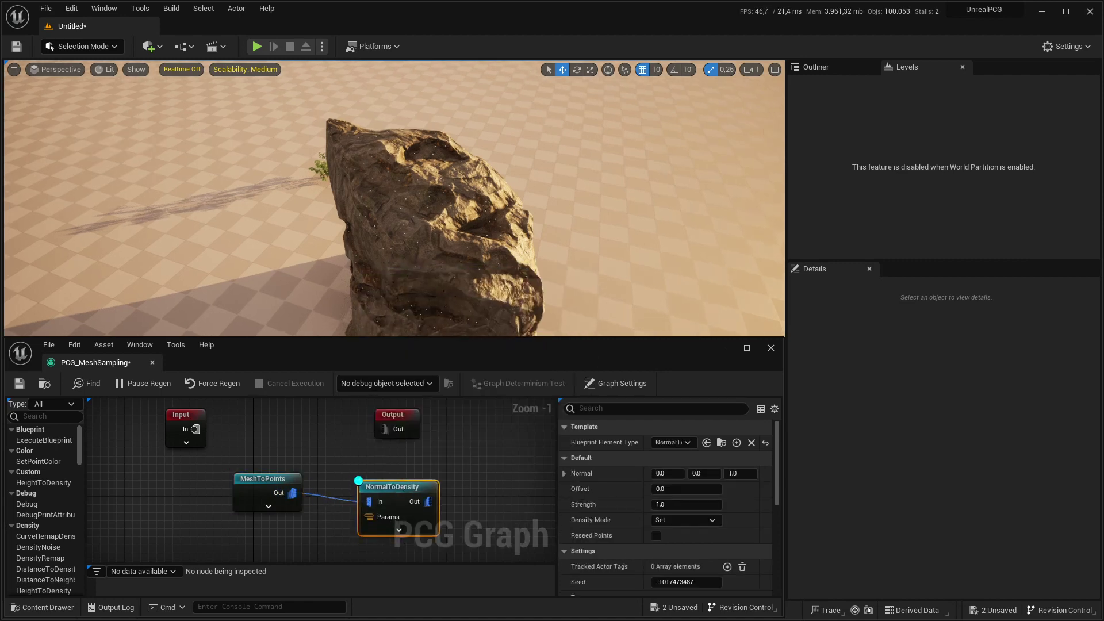
# Hide the rock in the viewport so only the density debug points remain in view
pyautogui.click(457, 254)
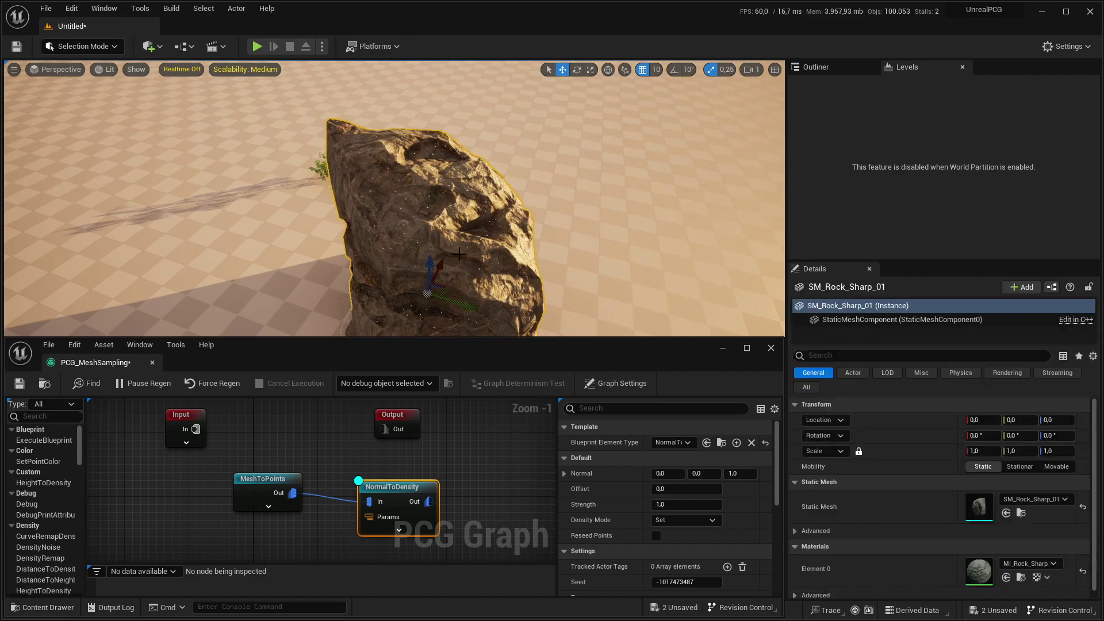
pyautogui.press('h')
pyautogui.keyDown('alt'); pyautogui.moveTo(485, 230); pyautogui.dragTo(351, 224); pyautogui.keyUp('alt')
# Set the NormalToDensity node's debug scale method to Relative with a point scale of 0.1
pyautogui.scroll(-10, 632, 506)
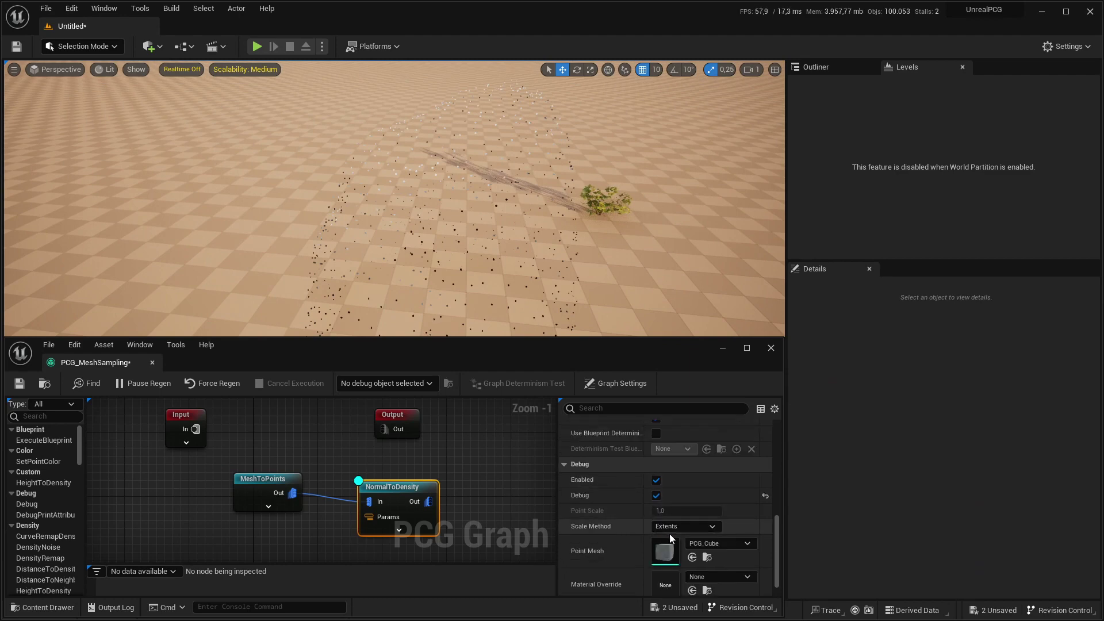
pyautogui.click(674, 528)
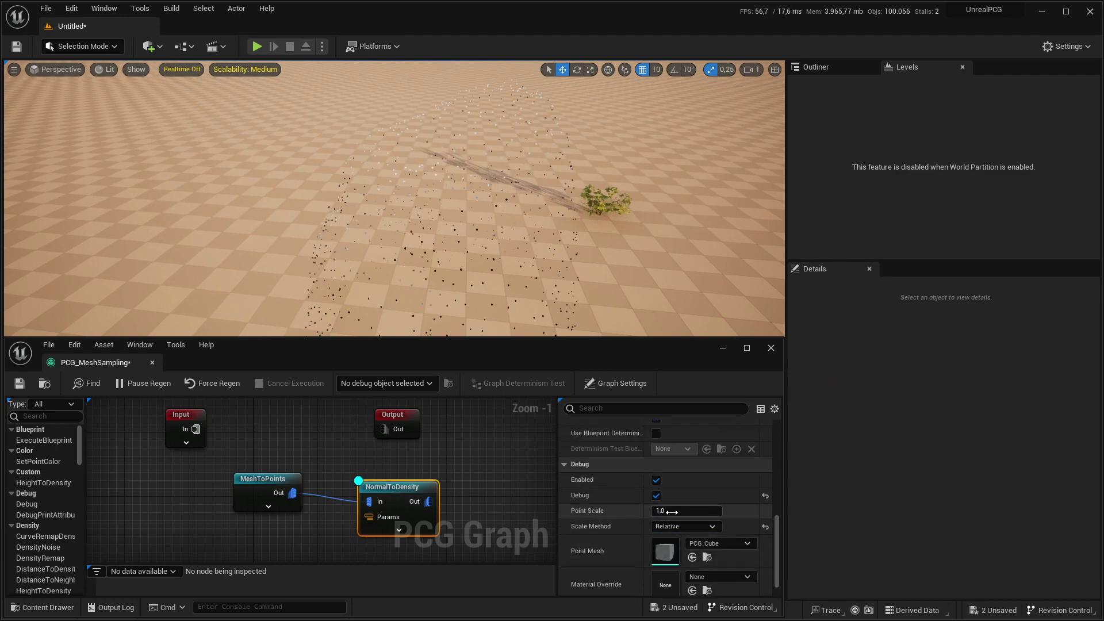
pyautogui.click(671, 516)
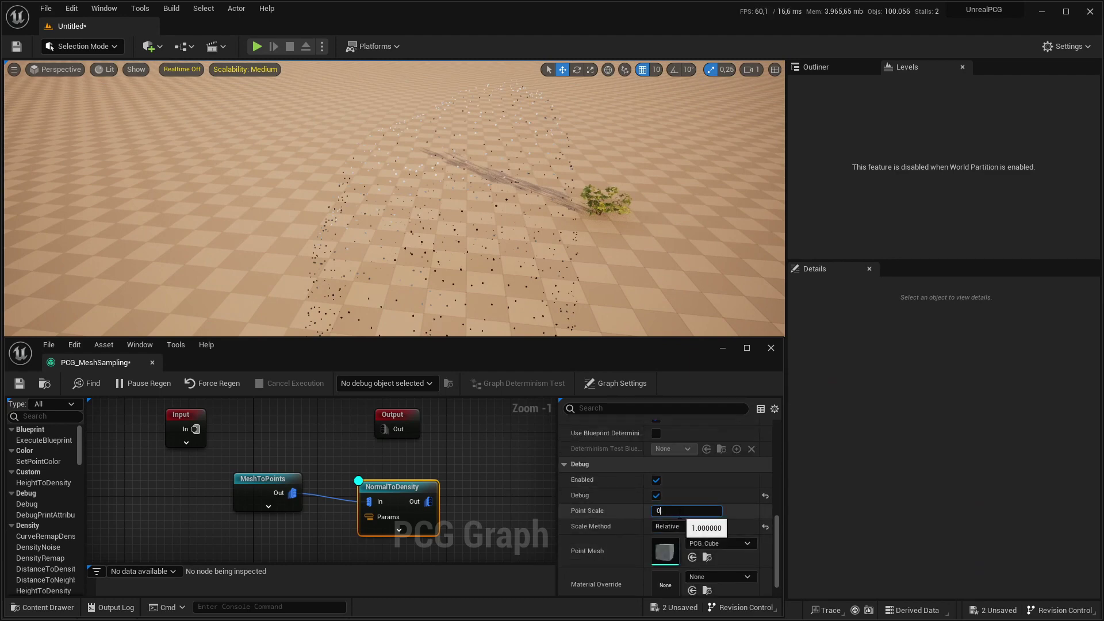
pyautogui.press('Return')
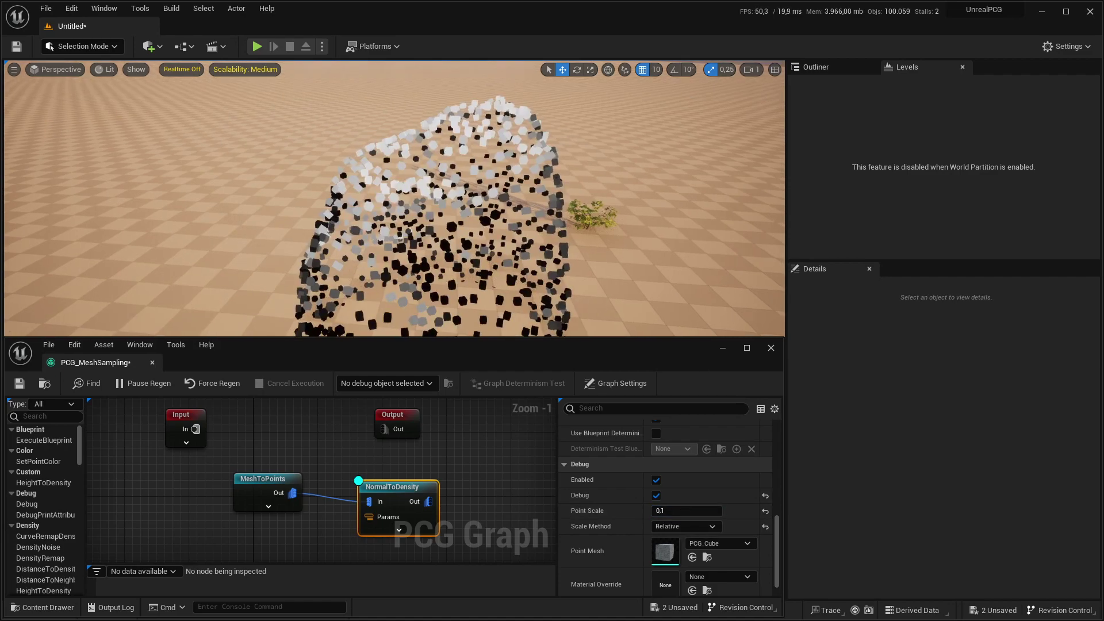
pyautogui.moveTo(598, 179); pyautogui.dragTo(517, 179, button='right')
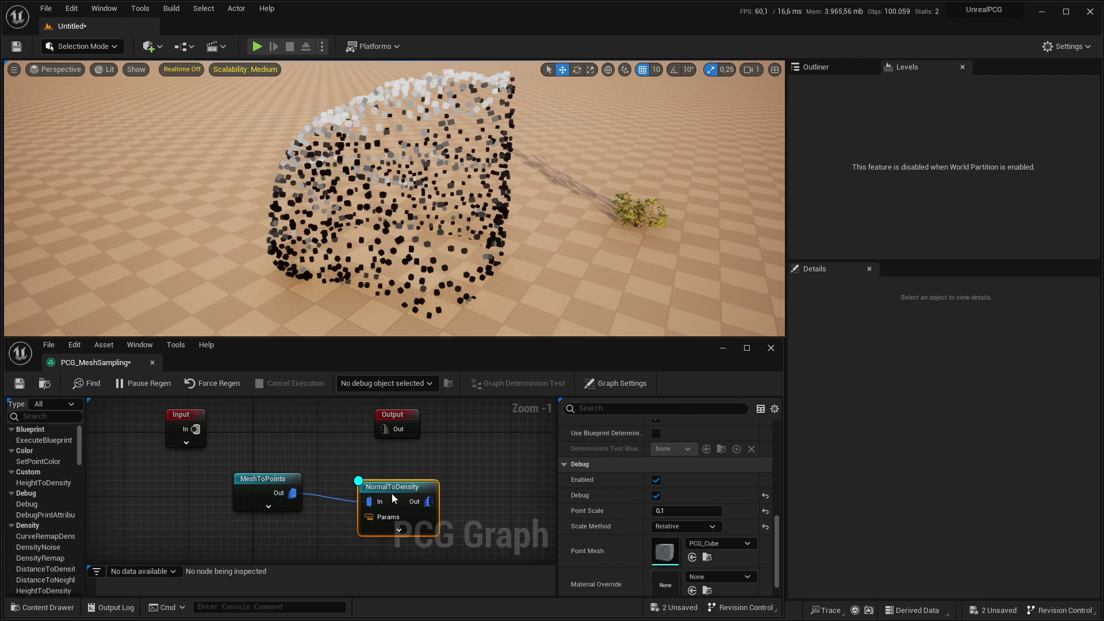
# Change the NormalToDensity node's normal direction to Y 1 and Z 0 and check the point shading
pyautogui.scroll(5, 654, 551)
pyautogui.scroll(3, 615, 509)
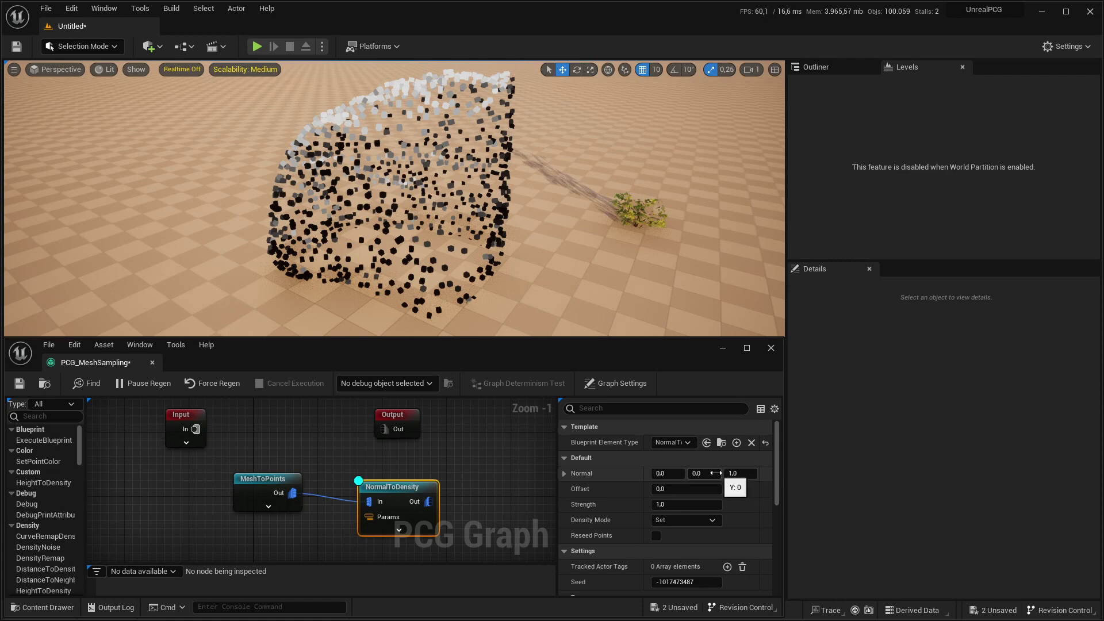
pyautogui.click(713, 473)
pyautogui.write('1')
pyautogui.click(751, 472)
pyautogui.write('0')
pyautogui.click(740, 462)
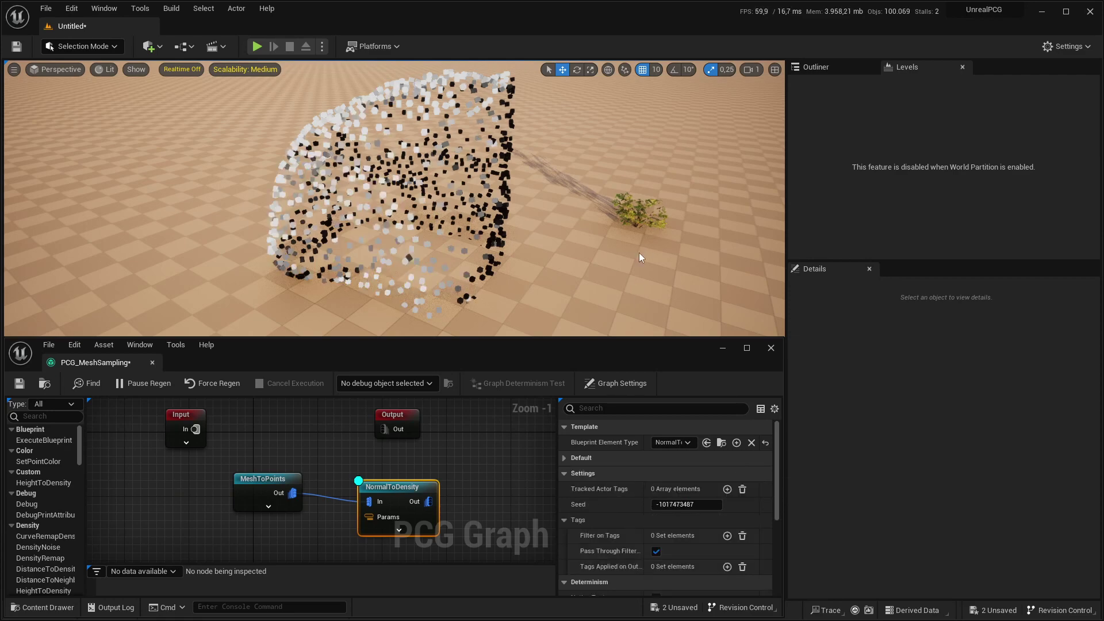
pyautogui.moveTo(638, 252); pyautogui.dragTo(546, 230, button='right')
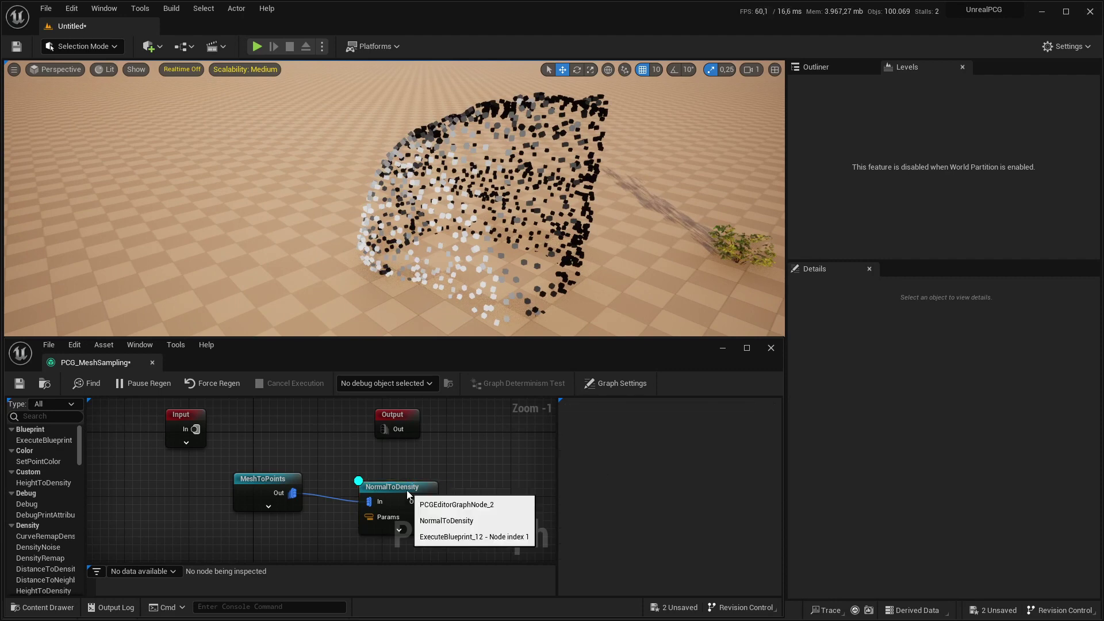
# Set the NormalToDensity node's normal direction to Y 0 and Z 1 and check the point shading
pyautogui.click(657, 459)
pyautogui.click(696, 473)
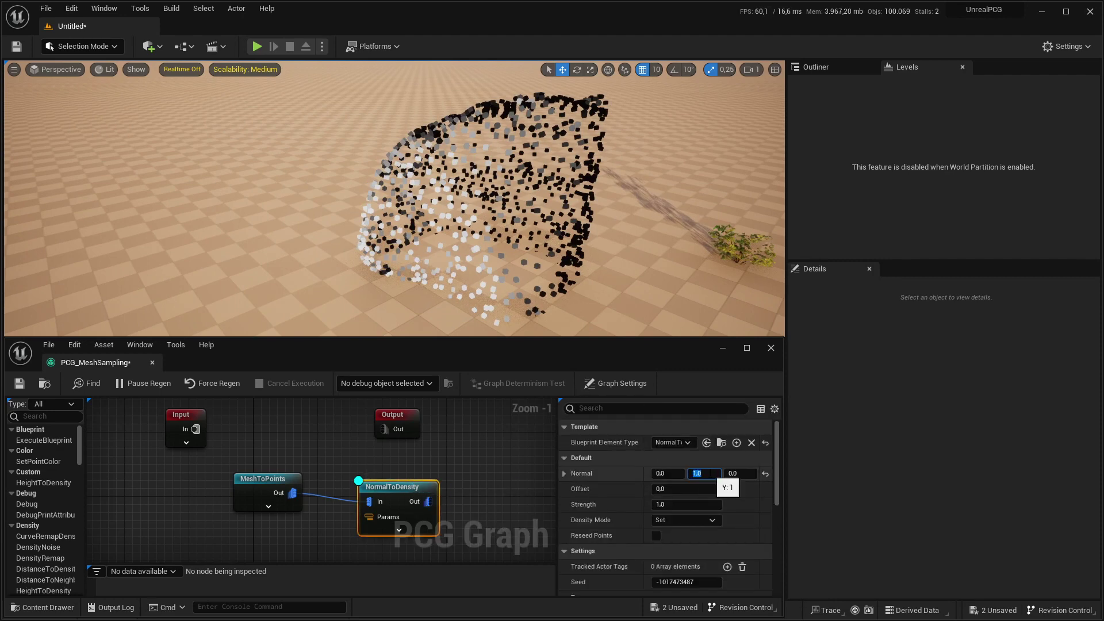
pyautogui.write('0')
pyautogui.press('Tab')
pyautogui.write('1')
pyautogui.press('Tab')
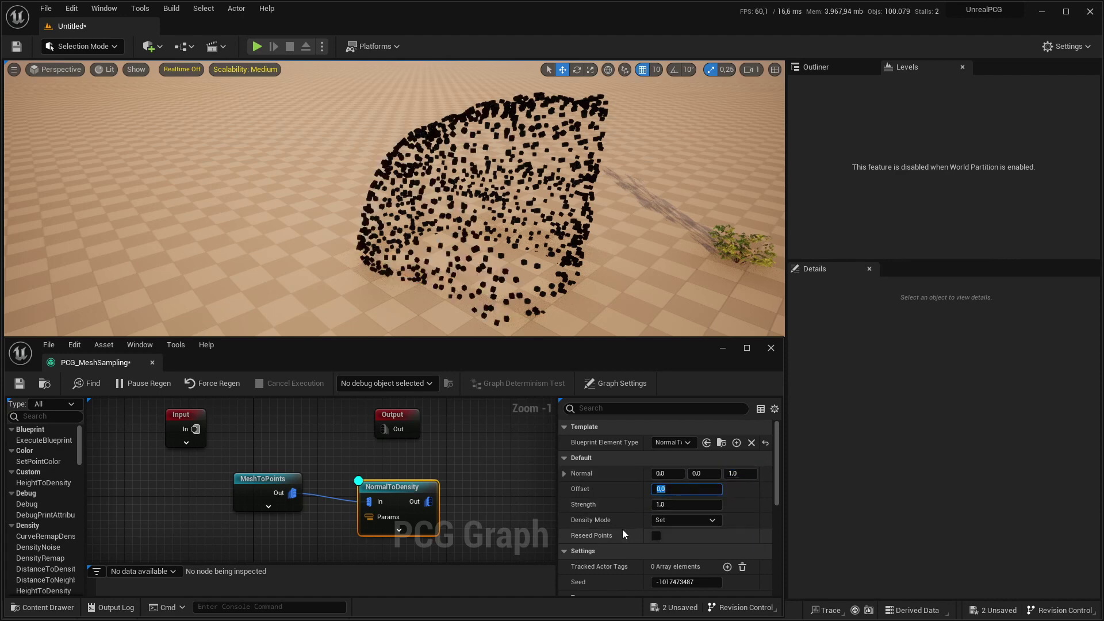
pyautogui.moveTo(632, 287); pyautogui.dragTo(645, 265, button='right')
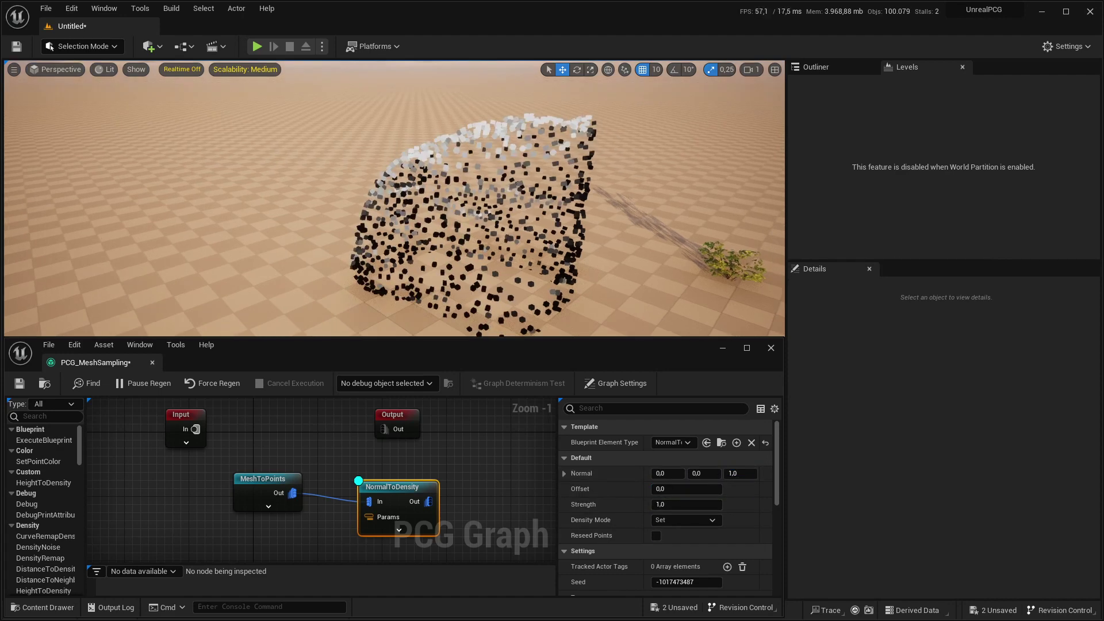
# Test a strength of 2 on the NormalToDensity node and settle on 0.5
pyautogui.click(680, 503)
pyautogui.write('2')
pyautogui.press('Return')
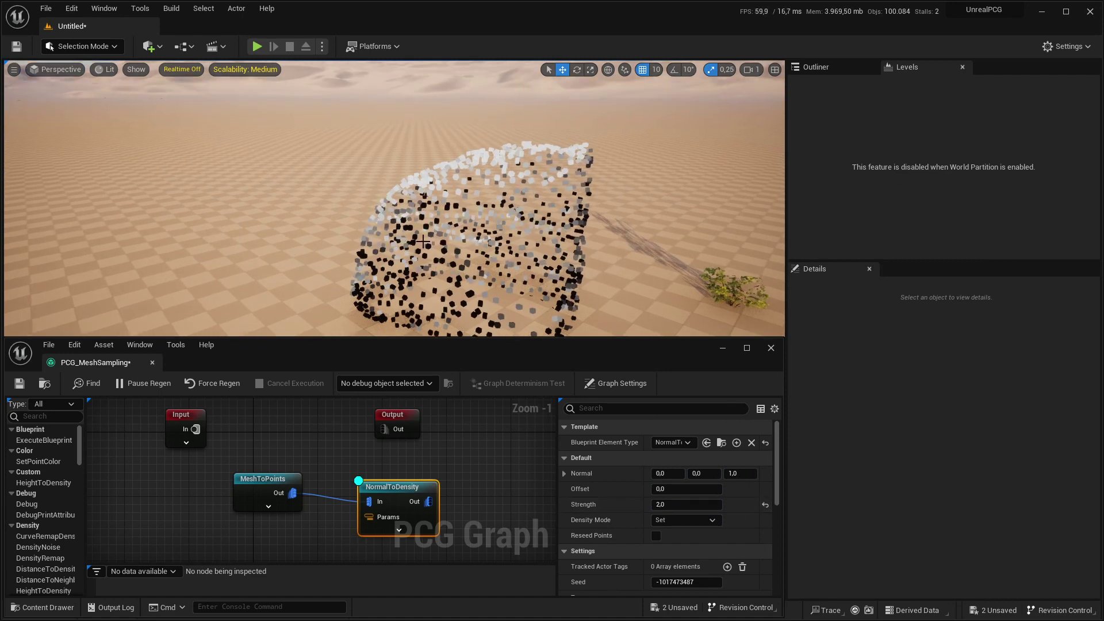
pyautogui.click(698, 504)
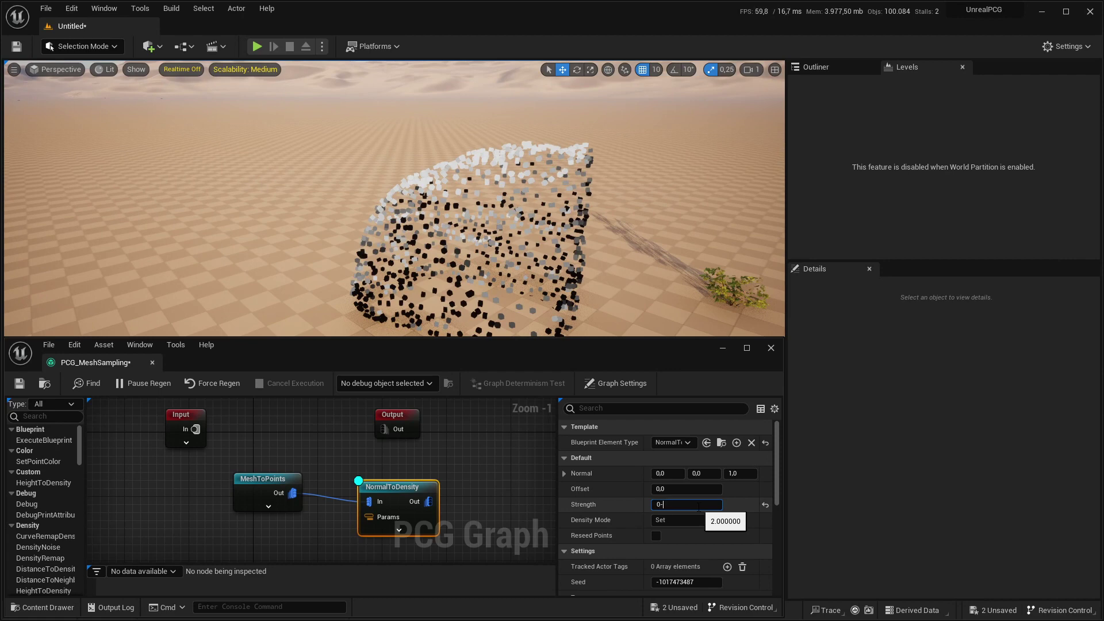
pyautogui.write('0.5')
pyautogui.press('Return')
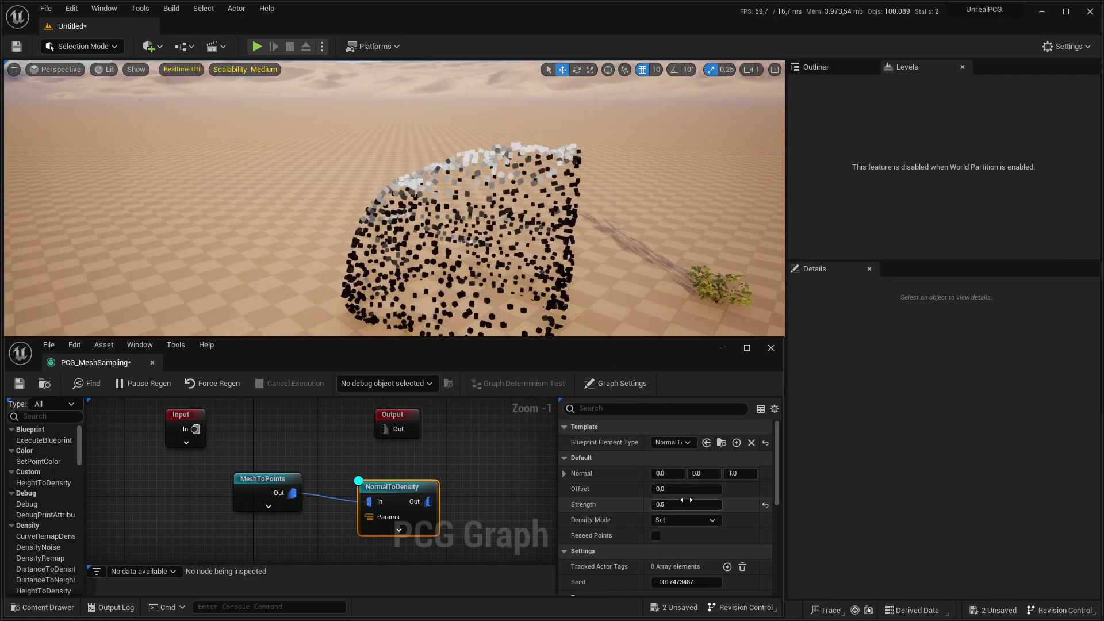
pyautogui.click(688, 520)
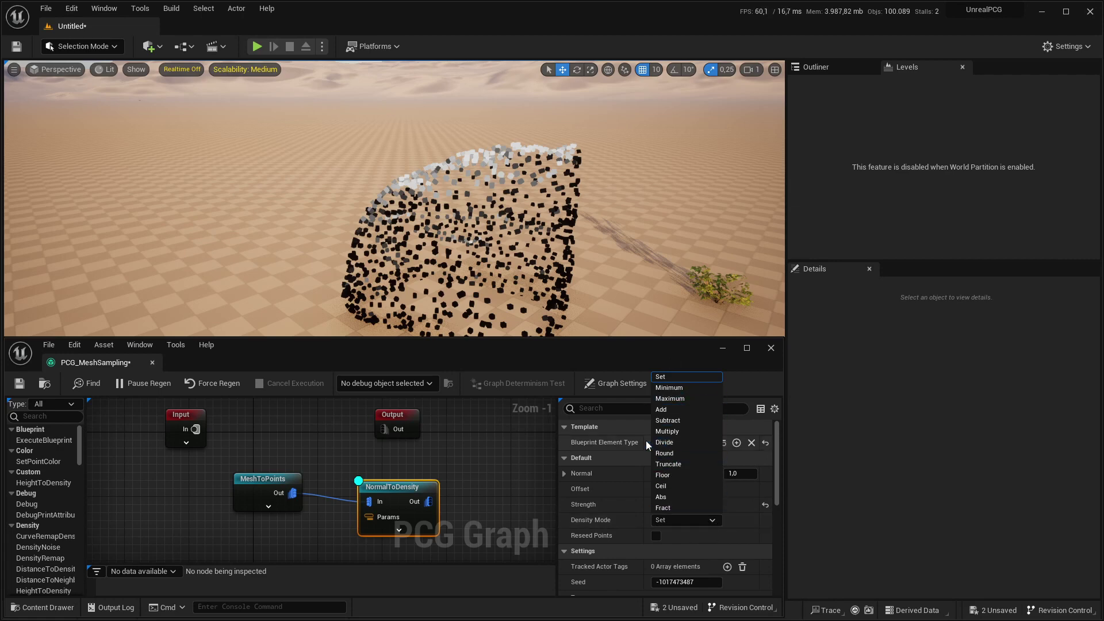
pyautogui.moveTo(614, 225); pyautogui.dragTo(616, 204, button='right')
# Connect a new DensityNoise node to the NormalToDensity output and show debug points only for the new node
pyautogui.moveTo(506, 463); pyautogui.dragTo(347, 424, button='right')
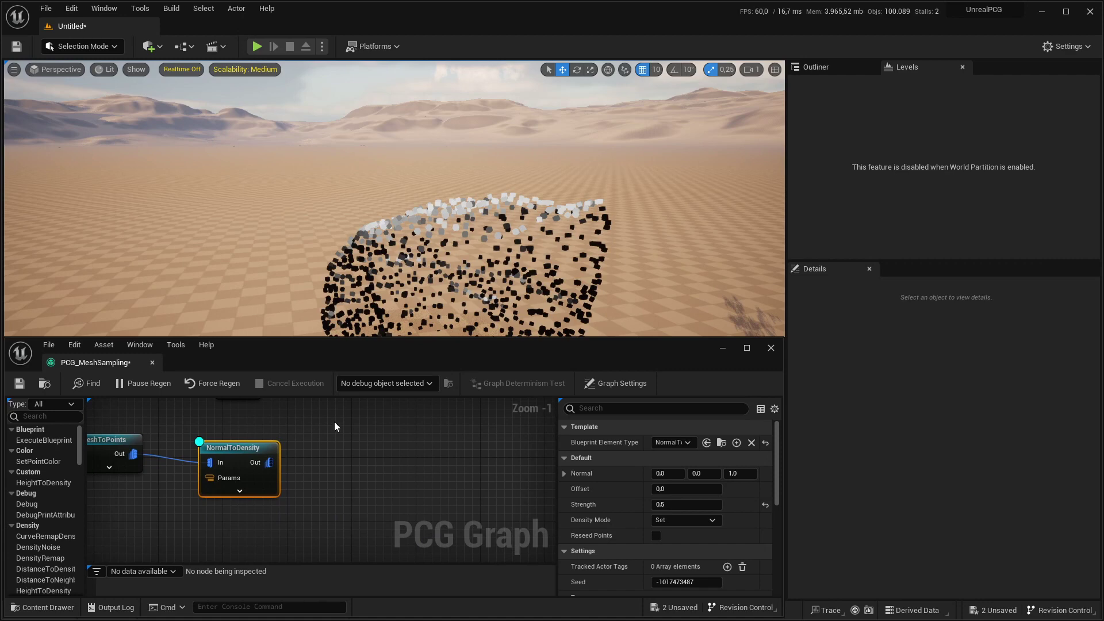
pyautogui.moveTo(473, 201); pyautogui.dragTo(492, 230, button='right')
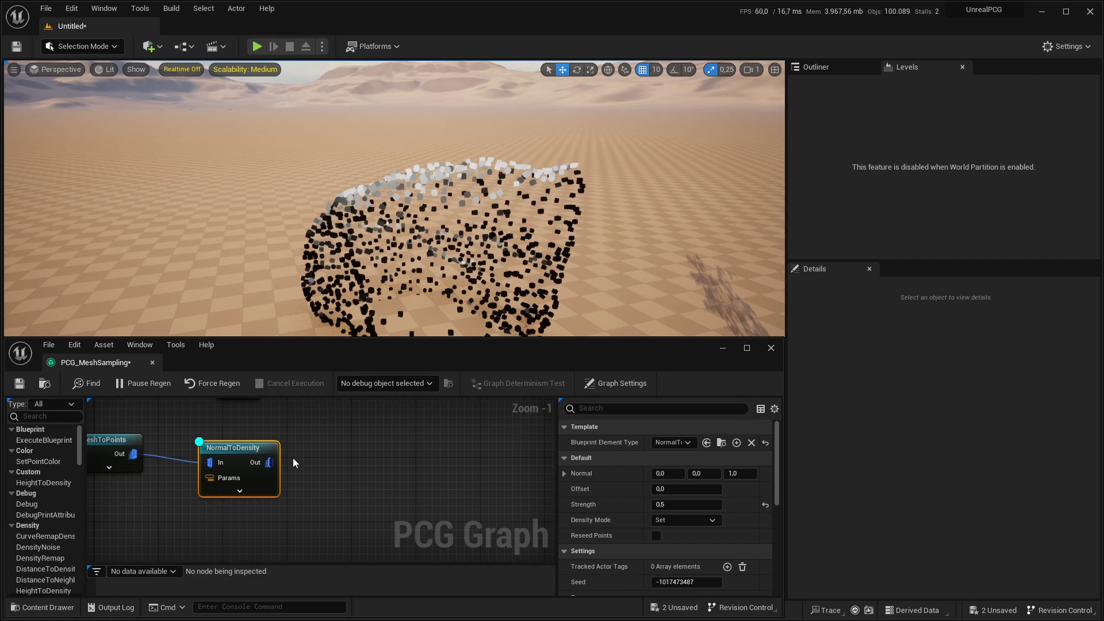
pyautogui.moveTo(275, 461); pyautogui.dragTo(341, 455)
pyautogui.write('densi noi')
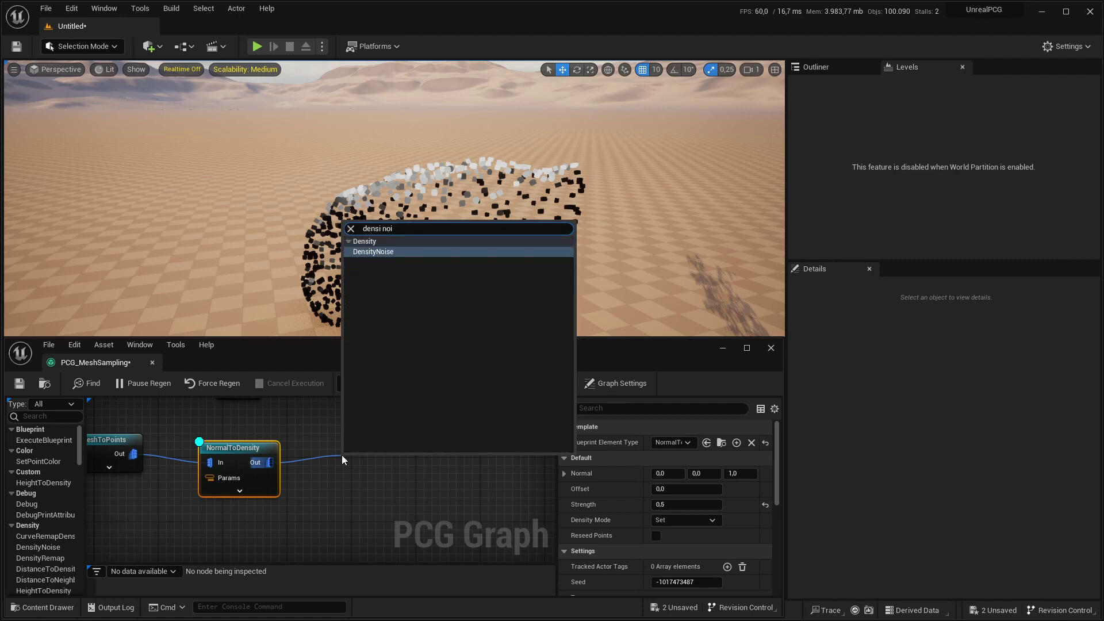
pyautogui.press('Return')
pyautogui.moveTo(379, 457); pyautogui.dragTo(367, 443)
pyautogui.press('d')
pyautogui.click(246, 447)
pyautogui.press('d')
# Set the DensityNoise node's density mode to Multiply
pyautogui.click(370, 446)
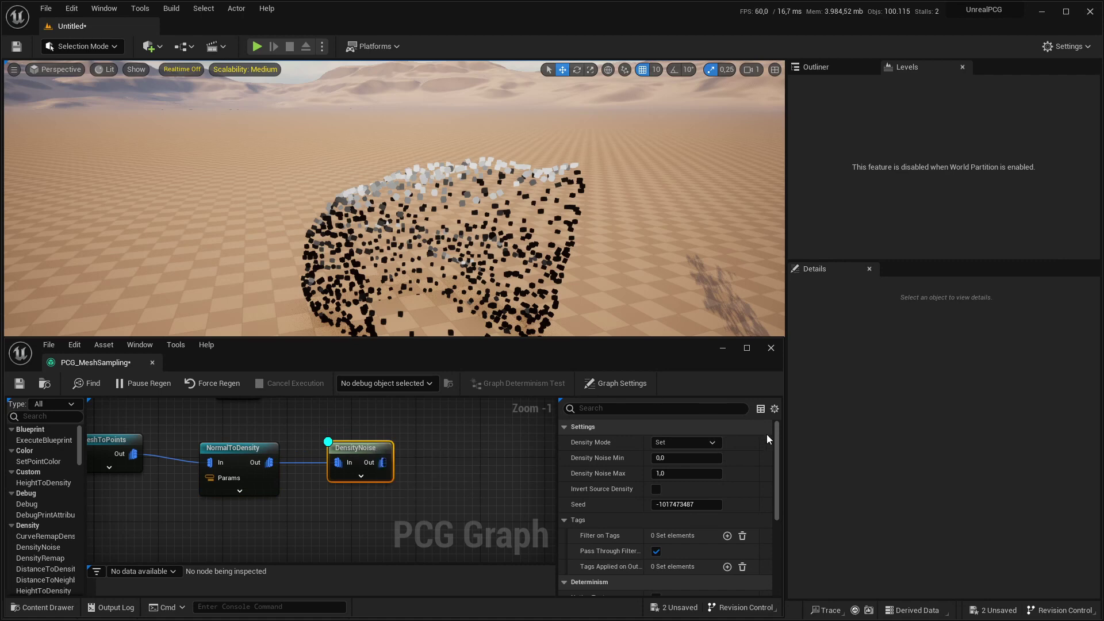
pyautogui.click(677, 442)
pyautogui.click(667, 497)
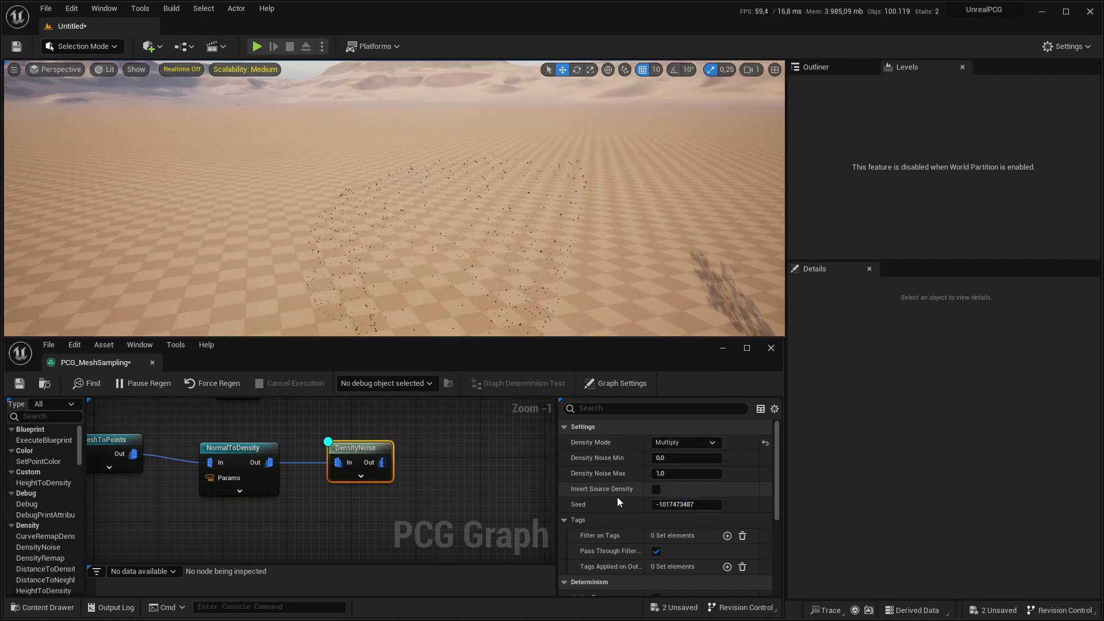
# Set the DensityNoise node's debug scale method to Relative with a point scale of 0.1
pyautogui.scroll(-8, 619, 500)
pyautogui.click(681, 505)
pyautogui.click(671, 519)
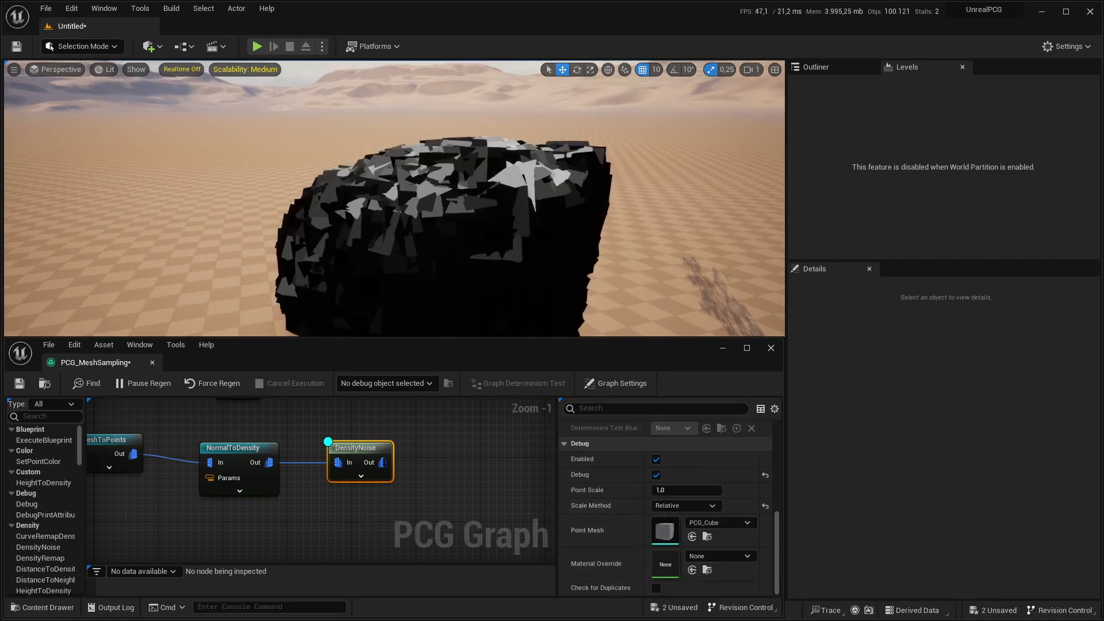
pyautogui.click(680, 489)
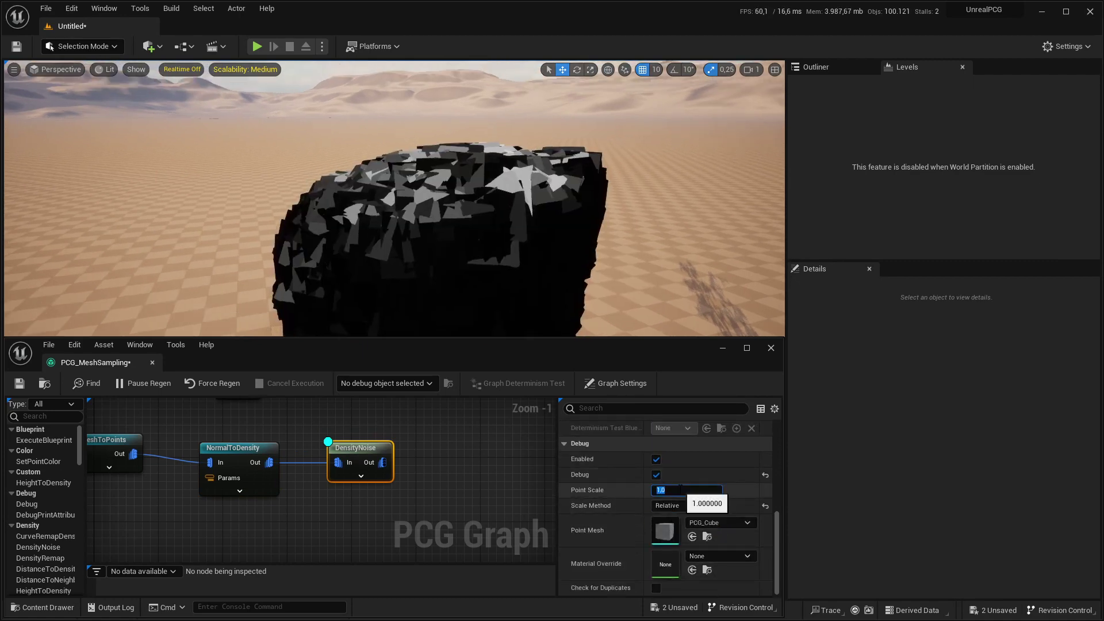
pyautogui.press('Return')
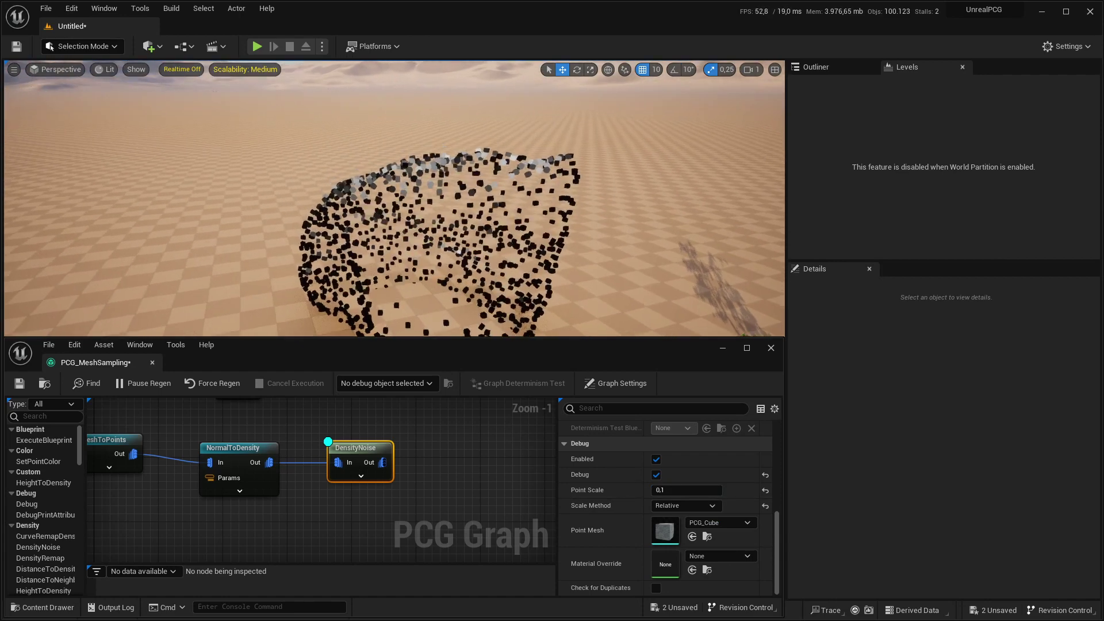
# Switch the DensityNoise density mode to Set to compare the shading, and restore it to Multiply
pyautogui.scroll(5, 631, 487)
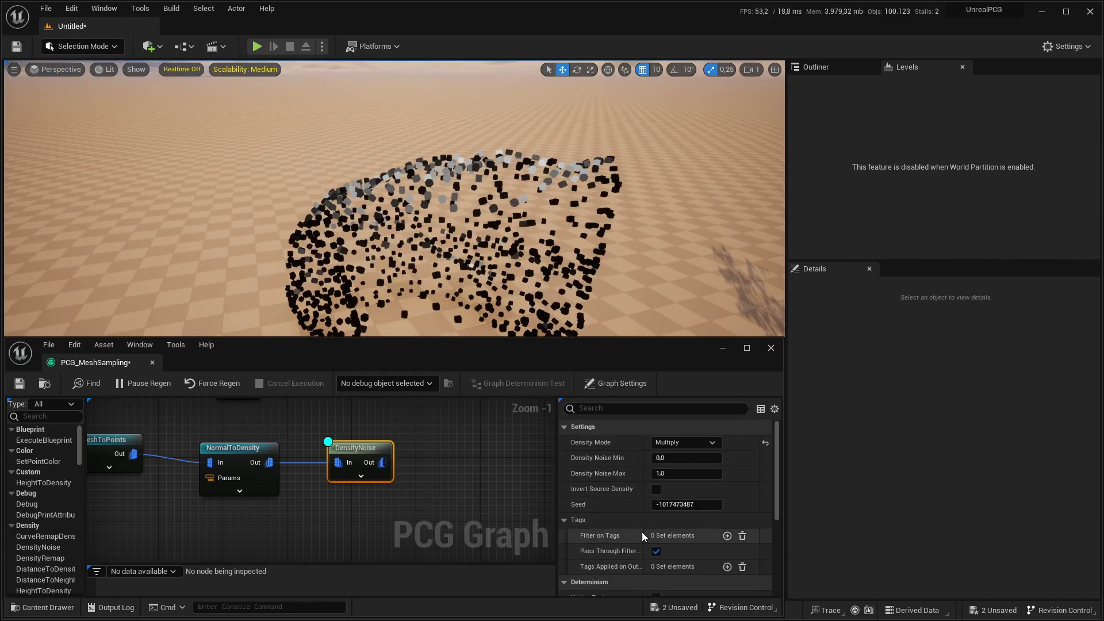
pyautogui.click(691, 443)
pyautogui.click(691, 440)
pyautogui.click(691, 441)
pyautogui.click(667, 453)
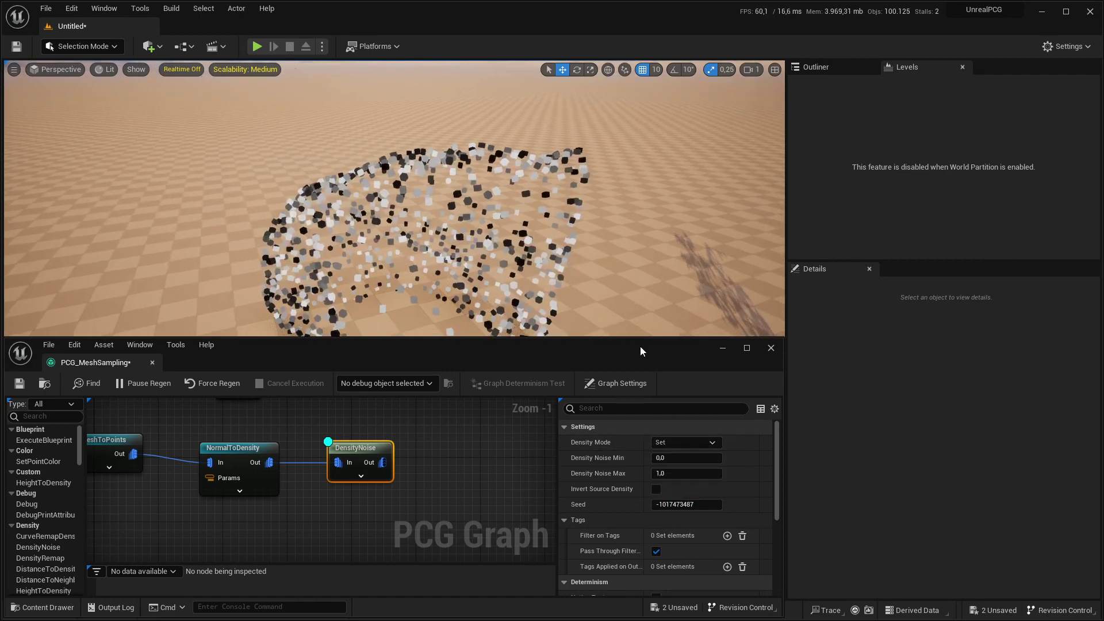
pyautogui.click(671, 441)
pyautogui.click(667, 497)
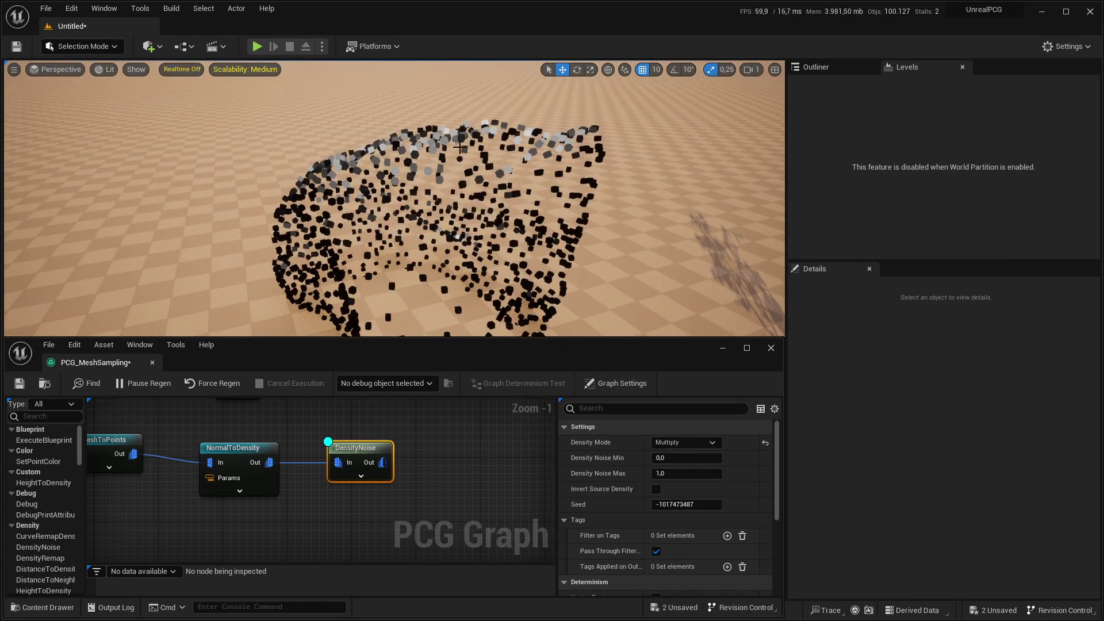
# Connect a new Density Filter node to the DensityNoise output and show debug points only for the filter
pyautogui.moveTo(382, 462); pyautogui.dragTo(462, 457)
pyautogui.write('dens fi')
pyautogui.press('Return')
pyautogui.click(357, 451)
pyautogui.click(466, 451)
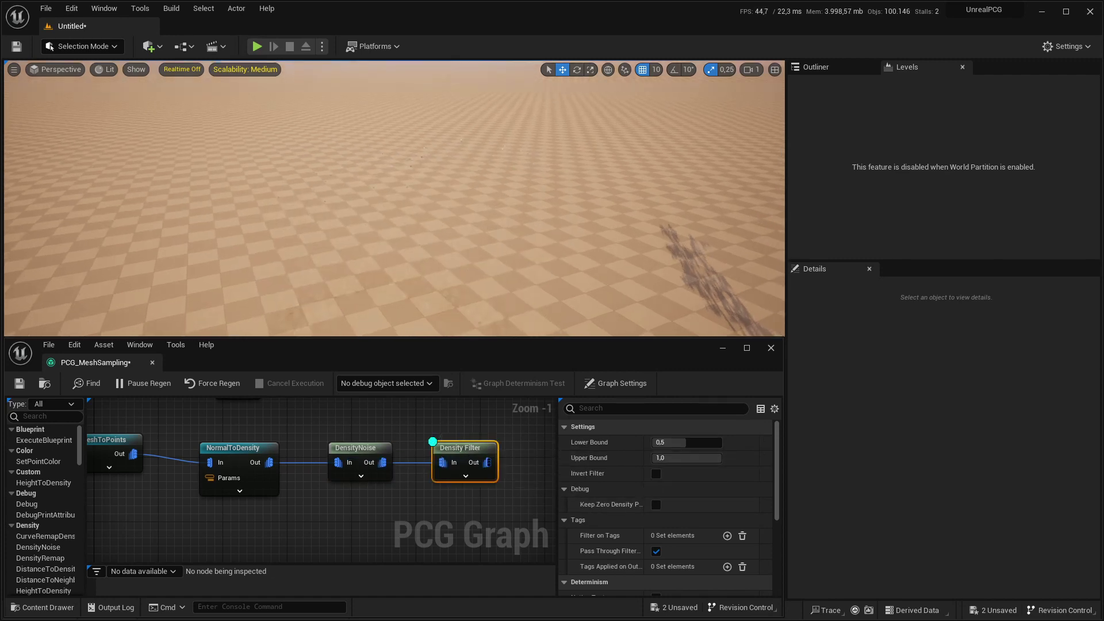
# Set the Density Filter node's debug scale method to Relative with a point scale of 0.1 and check the remaining points
pyautogui.scroll(-3, 653, 489)
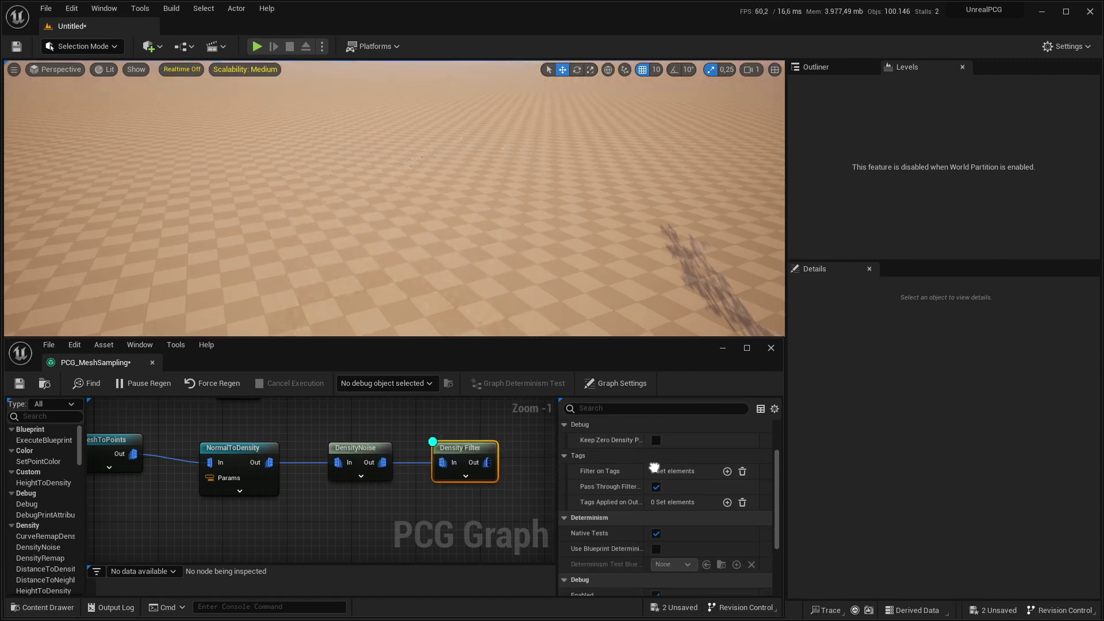
pyautogui.scroll(-6, 653, 467)
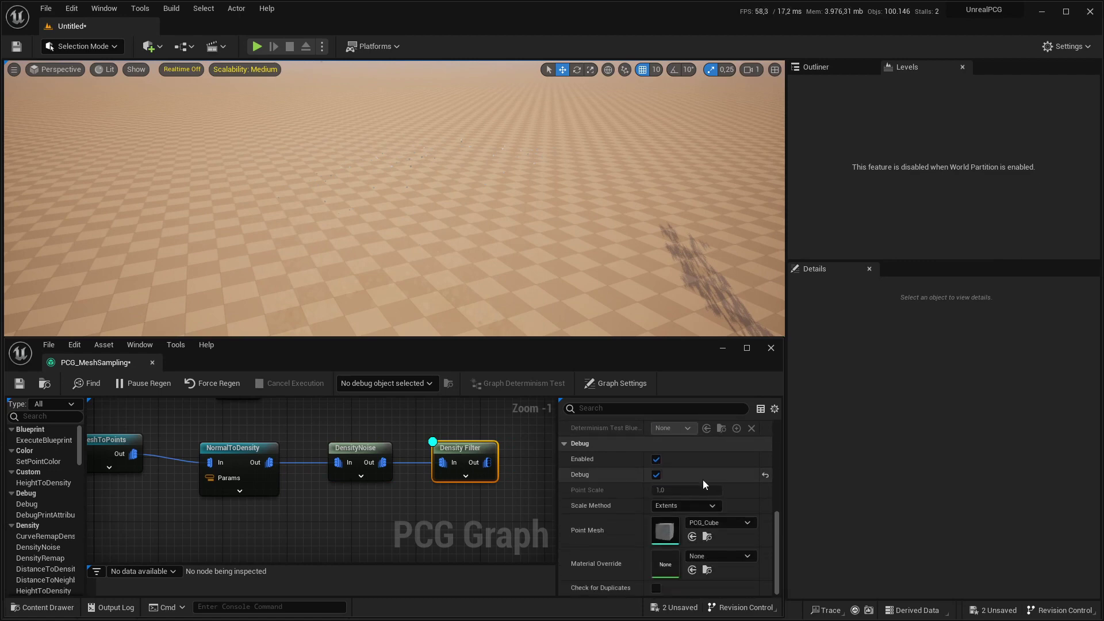
pyautogui.click(684, 506)
pyautogui.click(667, 517)
pyautogui.click(670, 490)
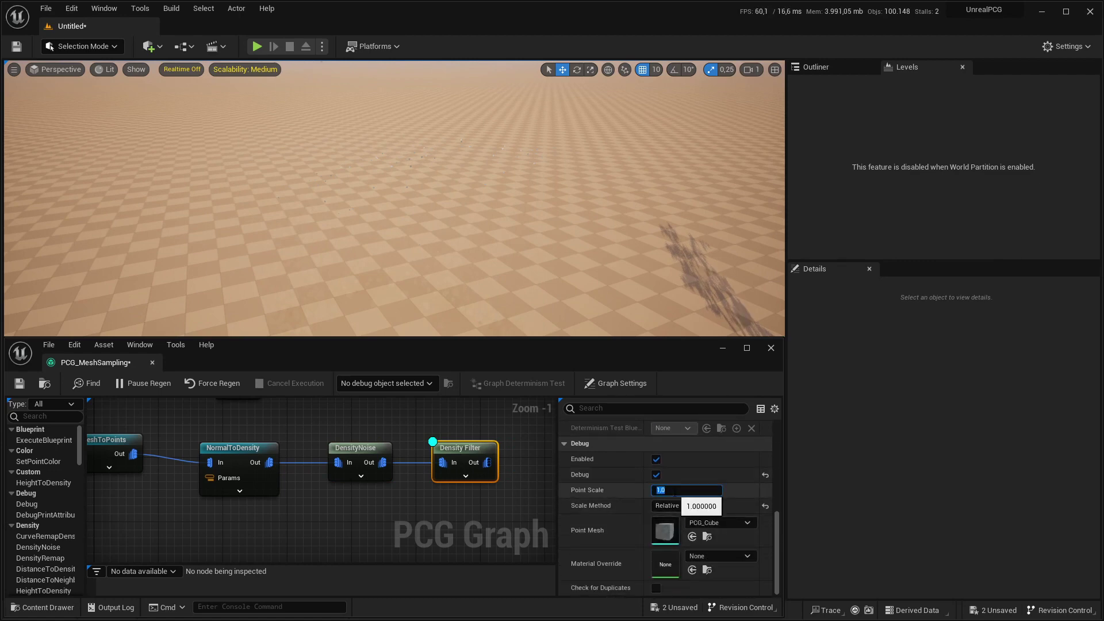
pyautogui.press('Return')
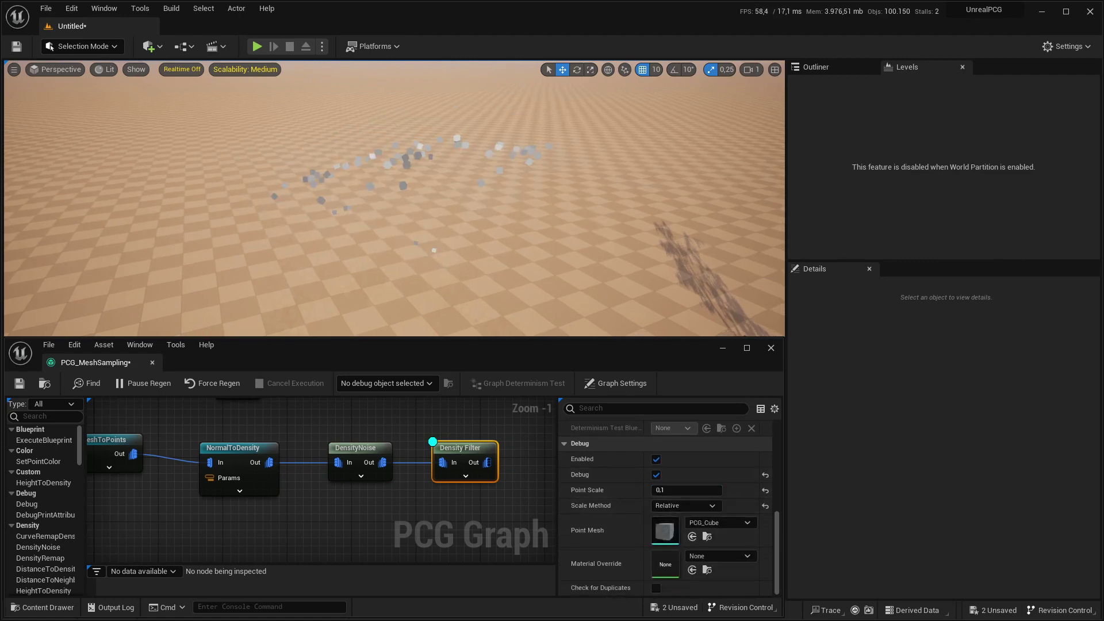
pyautogui.moveTo(438, 169); pyautogui.dragTo(438, 213, button='right')
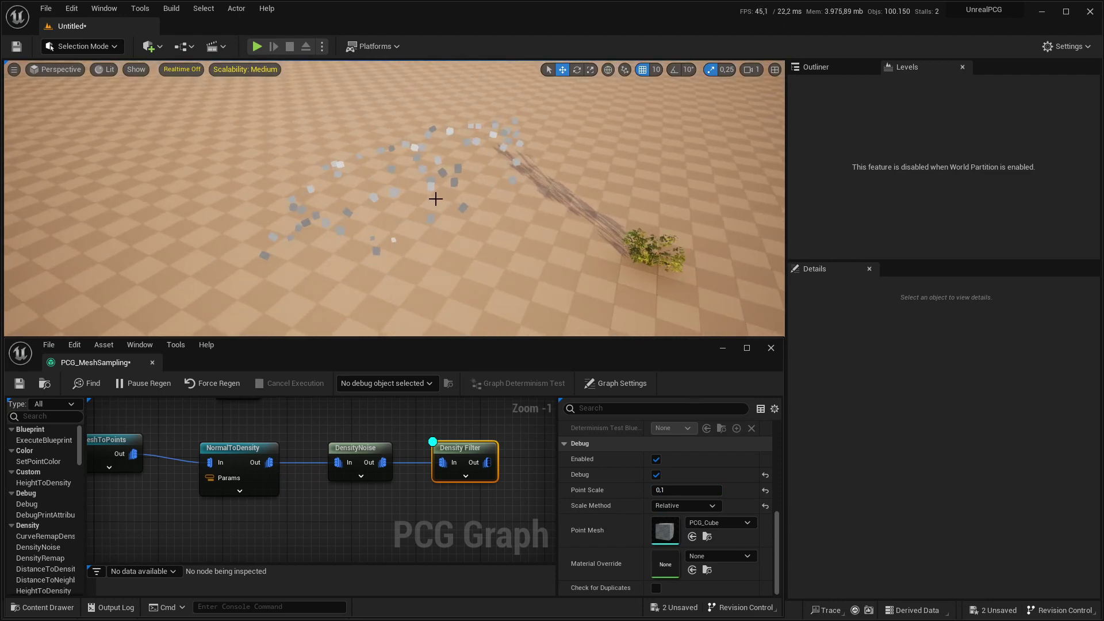
# Connect a new StaticMeshSpawner node to the Density Filter output
pyautogui.moveTo(509, 450); pyautogui.dragTo(284, 448, button='right')
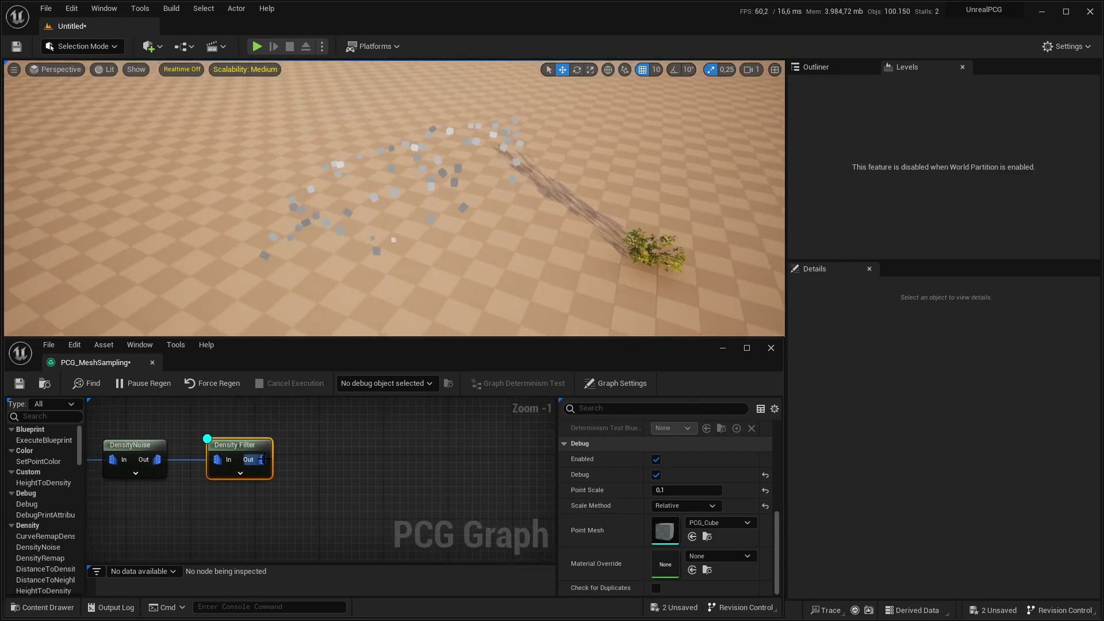
pyautogui.moveTo(262, 460); pyautogui.dragTo(327, 464)
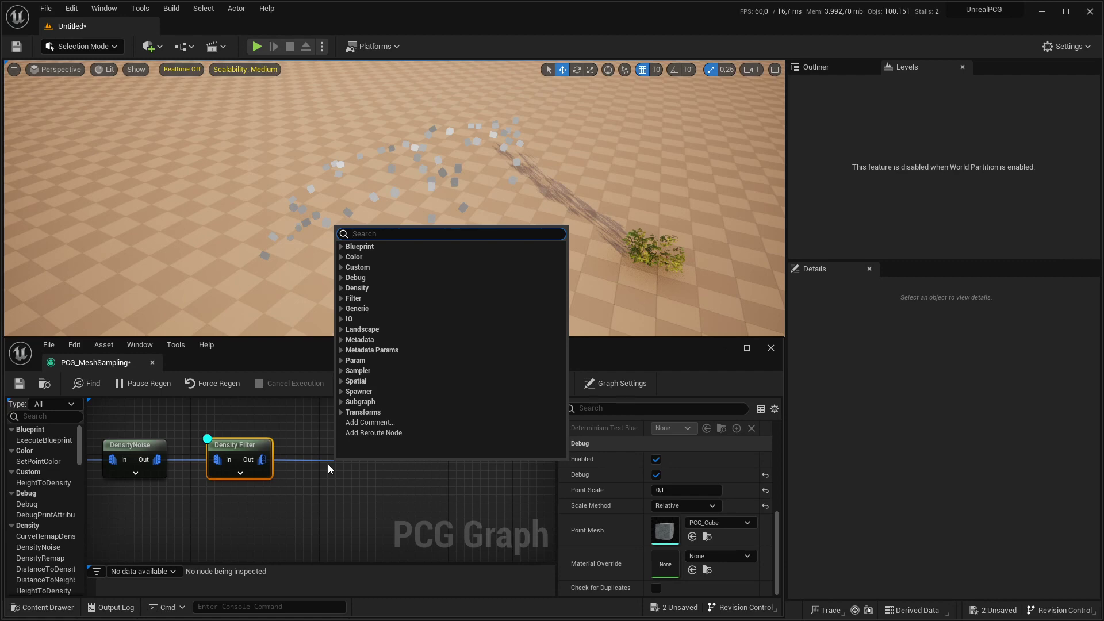
pyautogui.write('spawn')
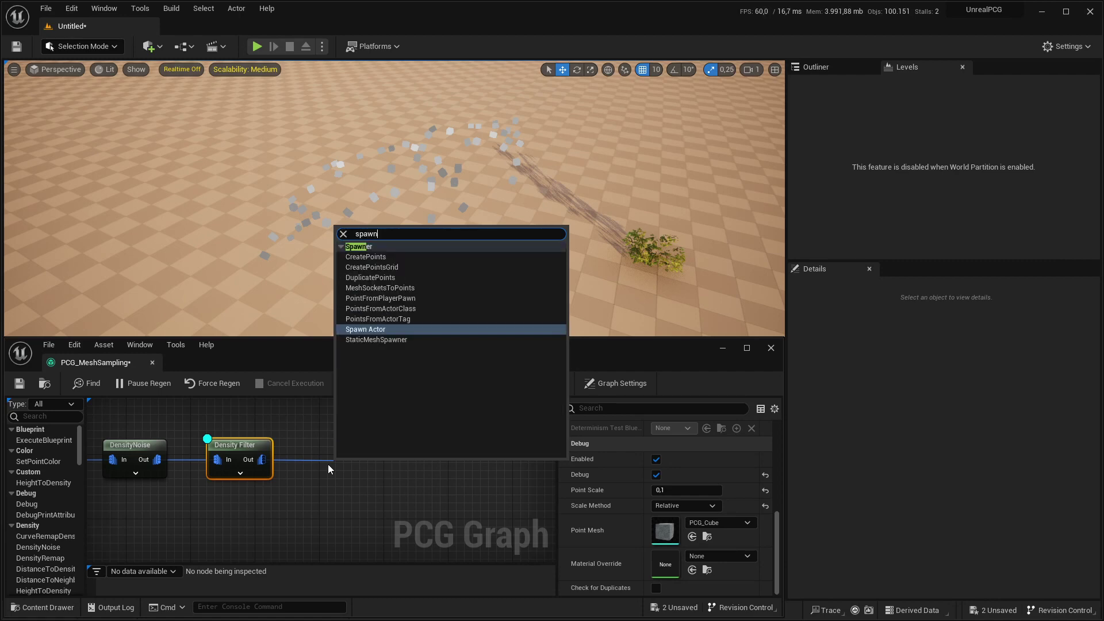
pyautogui.click(375, 339)
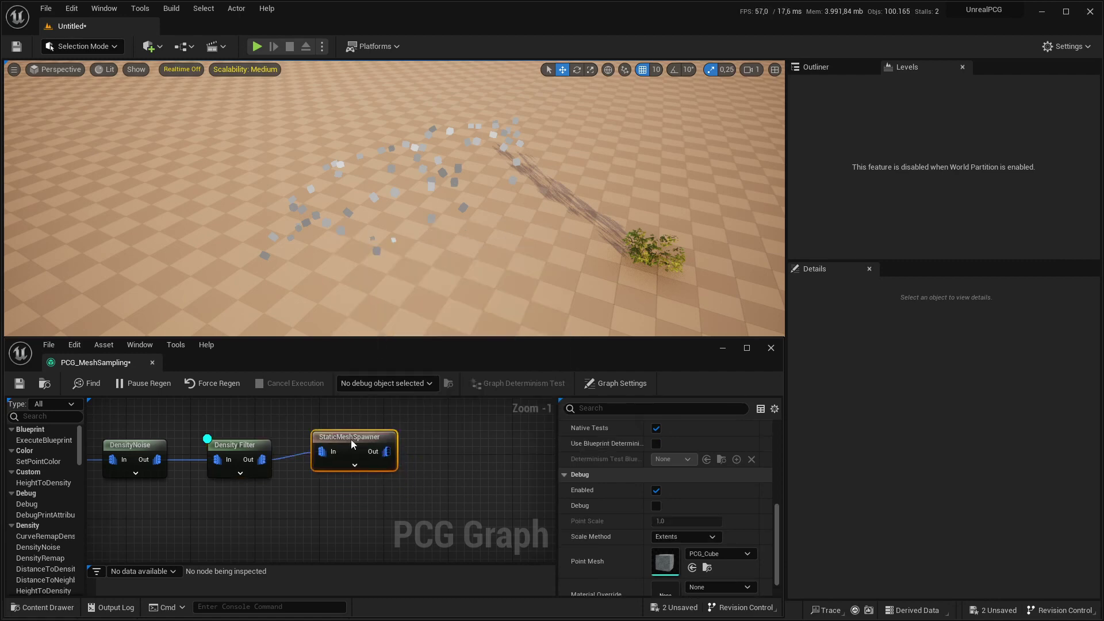
# Add a mesh entry to the StaticMeshSpawner and assign the bush mesh SM_BushA_04 from the level to it
pyautogui.click(642, 251)
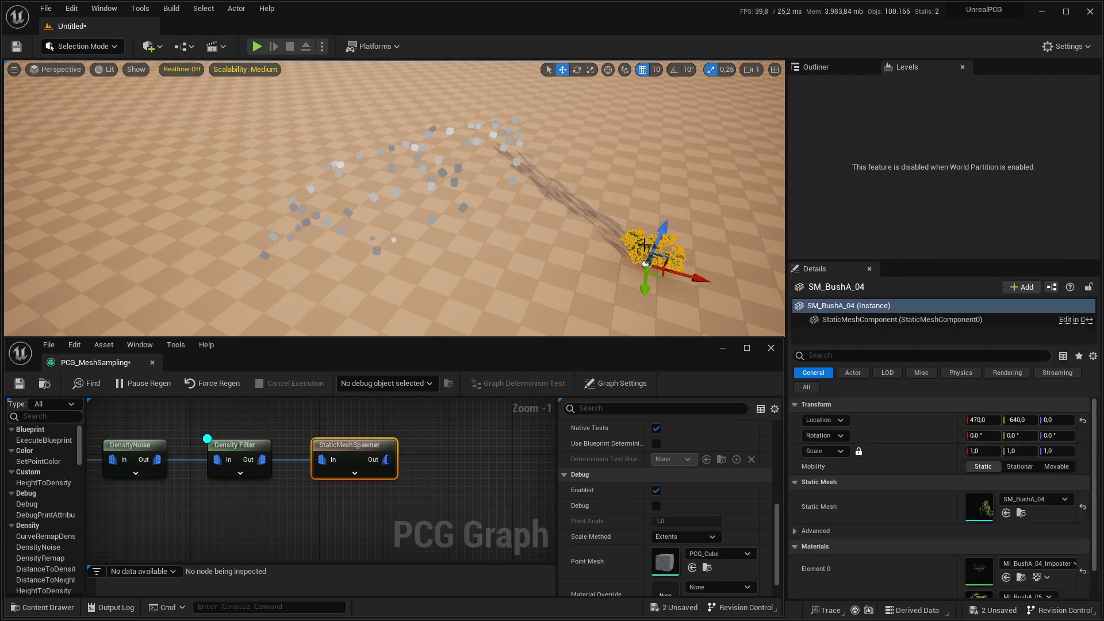
pyautogui.scroll(-3, 611, 471)
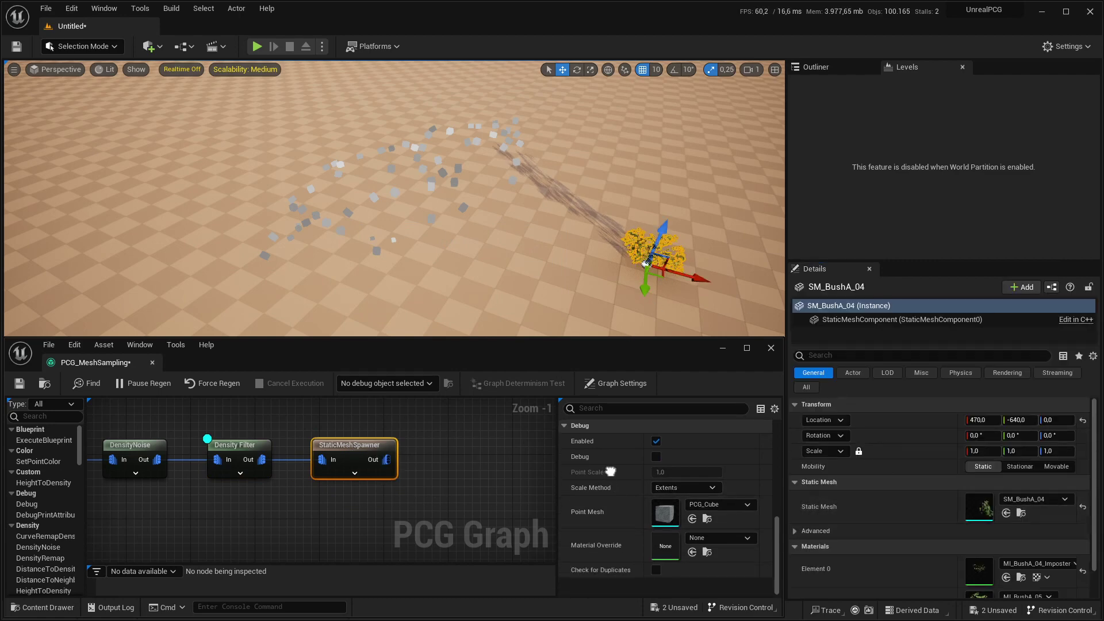
pyautogui.scroll(8, 610, 471)
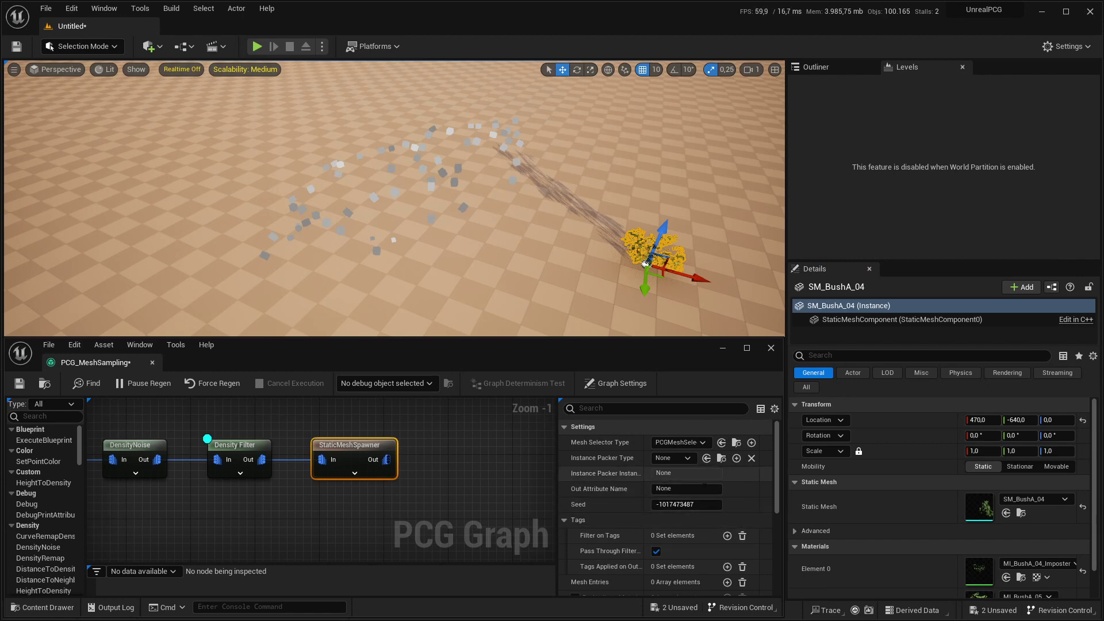
pyautogui.scroll(-6, 693, 488)
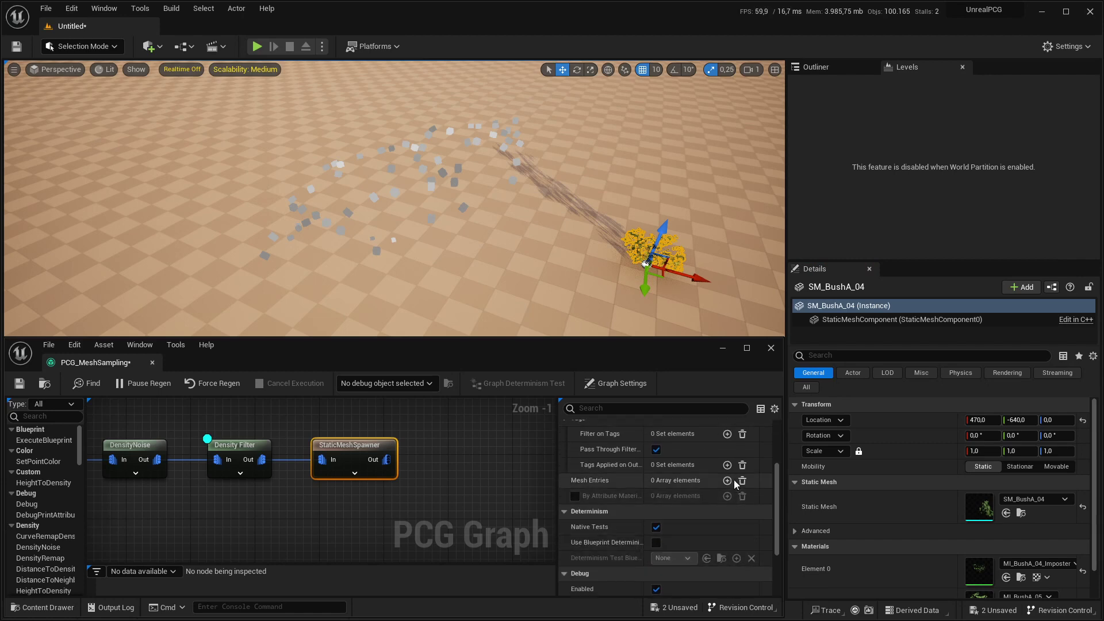
pyautogui.click(727, 480)
pyautogui.click(609, 497)
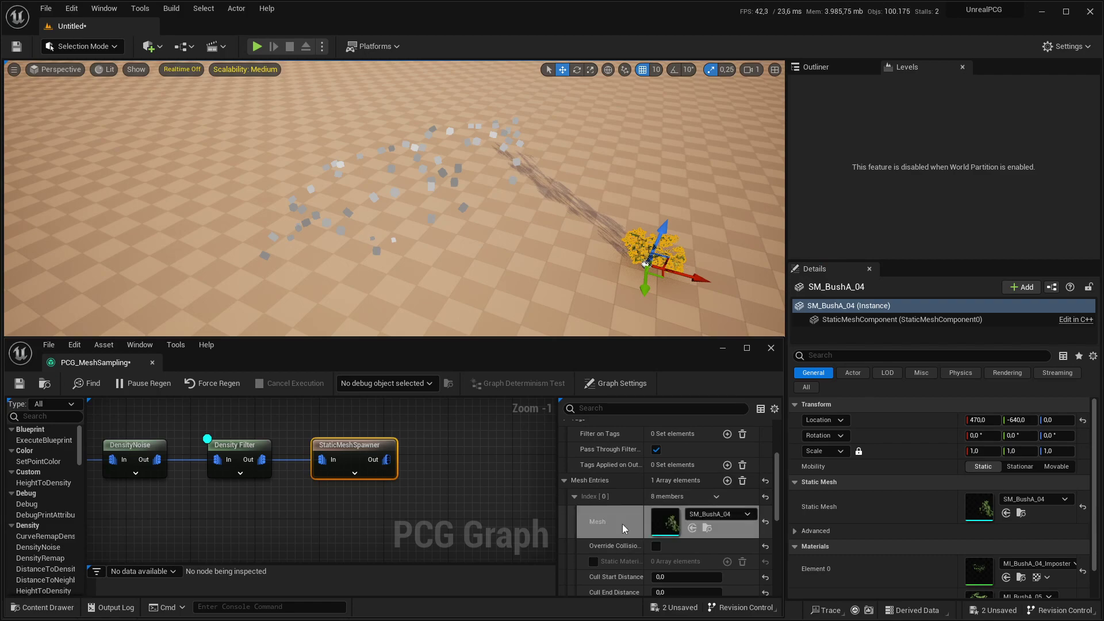
# Examine the spawned bushes in the viewport from different angles and distances
pyautogui.moveTo(549, 219); pyautogui.dragTo(548, 143, button='right')
pyautogui.press('w')
pyautogui.moveTo(569, 217)
pyautogui.mouseDown(button='right')
pyautogui.moveTo(569, 276)
pyautogui.moveTo(512, 201)
pyautogui.moveTo(385, 224)
pyautogui.moveTo(368, 258)
pyautogui.moveTo(570, 217)
pyautogui.mouseUp(button='right')
pyautogui.press('d')
pyautogui.press('w')
pyautogui.press('d')
pyautogui.press('e')
# Turn off the debug point display on the Density Filter node
pyautogui.scroll(-3, 387, 452)
pyautogui.moveTo(386, 452); pyautogui.dragTo(498, 459, button='right')
pyautogui.click(416, 452)
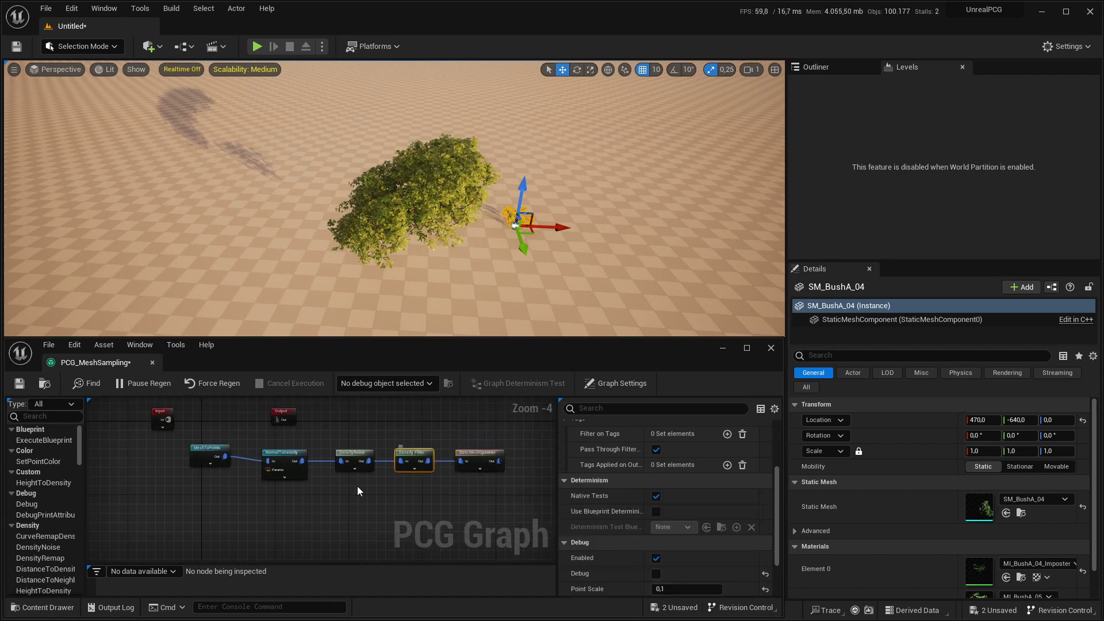
# Arrange the five connected nodes from MeshToPoints to StaticMeshSpawner in one straight row below the Input and Output nodes
pyautogui.moveTo(201, 452); pyautogui.dragTo(218, 456)
pyautogui.moveTo(207, 448); pyautogui.dragTo(471, 463)
pyautogui.moveTo(484, 458); pyautogui.dragTo(471, 489)
pyautogui.click(454, 441)
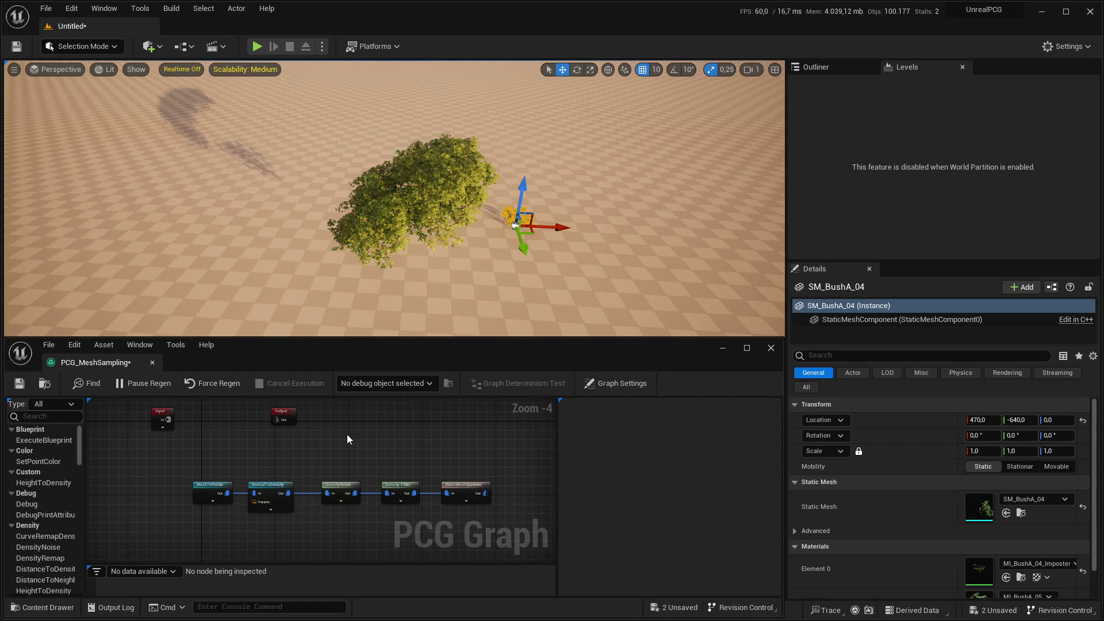
# Expand the Input node to show all its pins, space it apart from the Output node, and unhide the rock mesh in the level
pyautogui.moveTo(346, 433); pyautogui.dragTo(341, 461, button='right')
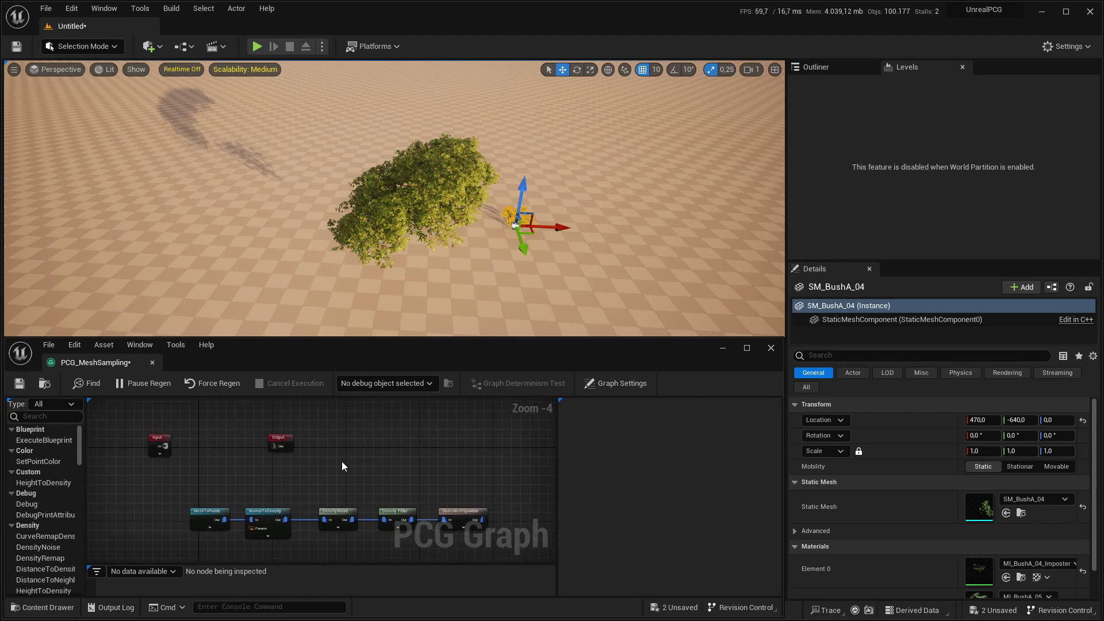
pyautogui.click(159, 453)
pyautogui.moveTo(280, 438); pyautogui.dragTo(326, 434)
pyautogui.moveTo(153, 440); pyautogui.dragTo(149, 415)
pyautogui.moveTo(500, 208); pyautogui.dragTo(421, 233, button='right')
pyautogui.hotkey('ctrl', 'h')
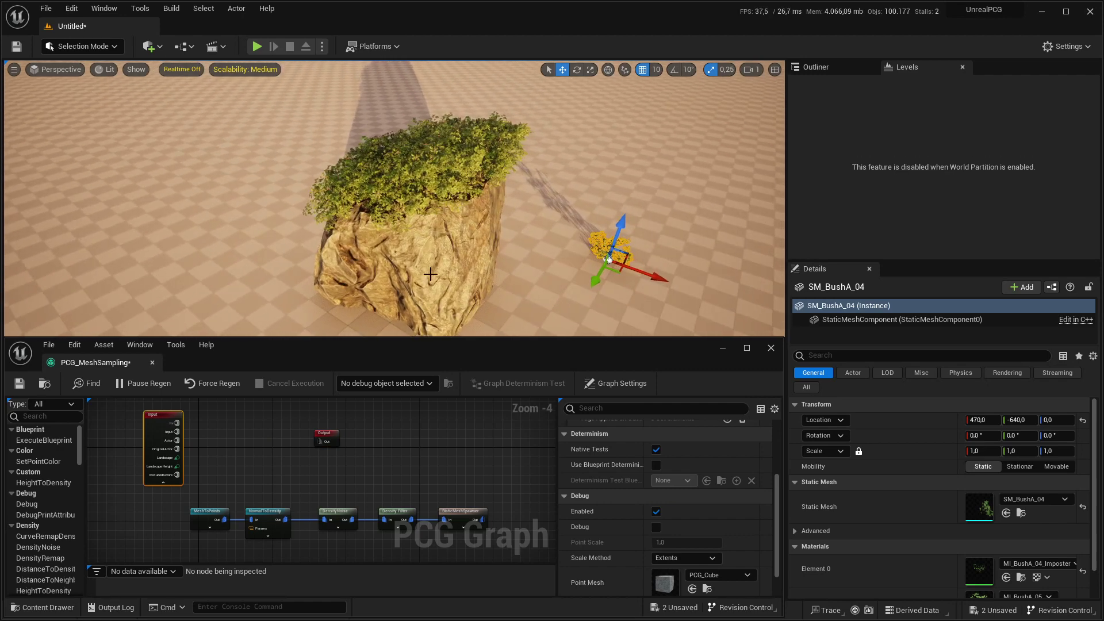
# Add a Surface Sampler node and feed its Surface input from the Input node's Landscape output
pyautogui.scroll(3, 308, 454)
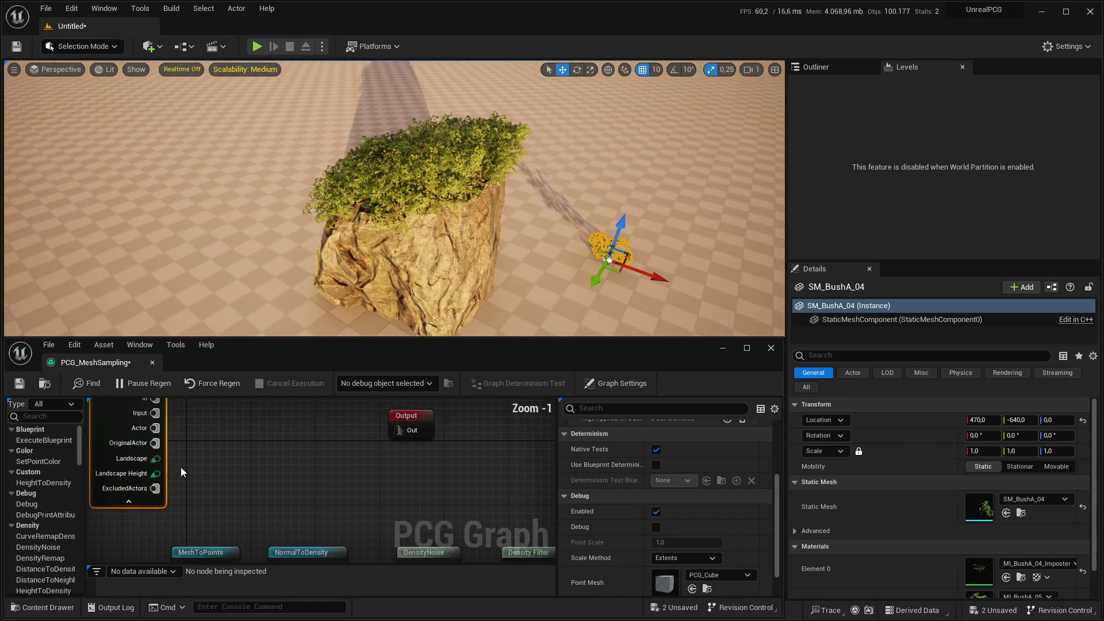
pyautogui.rightClick(234, 451)
pyautogui.write('surfa')
pyautogui.press('Return')
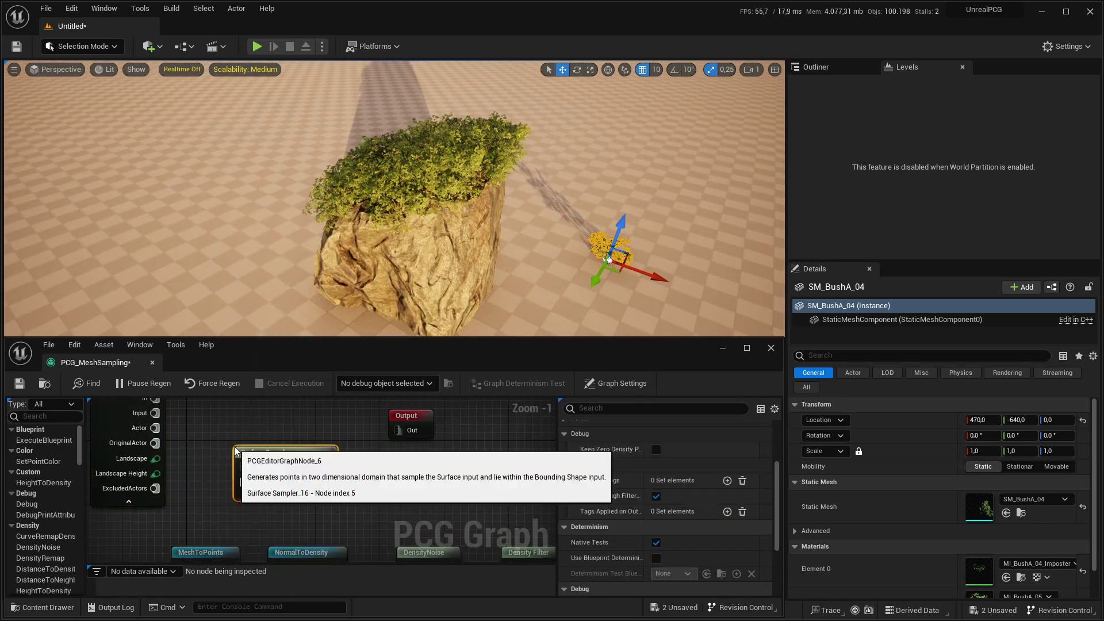
pyautogui.moveTo(155, 458); pyautogui.dragTo(274, 448)
# Duplicate the Density Filter node, place the copy beside the Surface Sampler, and connect it to the sampler's output
pyautogui.moveTo(420, 147); pyautogui.dragTo(469, 156, button='right')
pyautogui.moveTo(404, 480); pyautogui.dragTo(377, 450, button='right')
pyautogui.moveTo(512, 530); pyautogui.dragTo(466, 506, button='right')
pyautogui.click(467, 505)
pyautogui.hotkey('ctrl', 'd')
pyautogui.moveTo(486, 504); pyautogui.dragTo(349, 439)
pyautogui.moveTo(348, 440); pyautogui.dragTo(380, 463, button='right')
pyautogui.moveTo(291, 434); pyautogui.dragTo(368, 465)
# Move the Output node clear, turn on debug points for the new Density Filter, and inspect the points on the landscape
pyautogui.moveTo(372, 438); pyautogui.dragTo(396, 489, button='right')
pyautogui.moveTo(406, 441); pyautogui.dragTo(439, 417)
pyautogui.press('d')
pyautogui.moveTo(416, 505); pyautogui.dragTo(414, 471)
pyautogui.click(298, 469)
pyautogui.press('d')
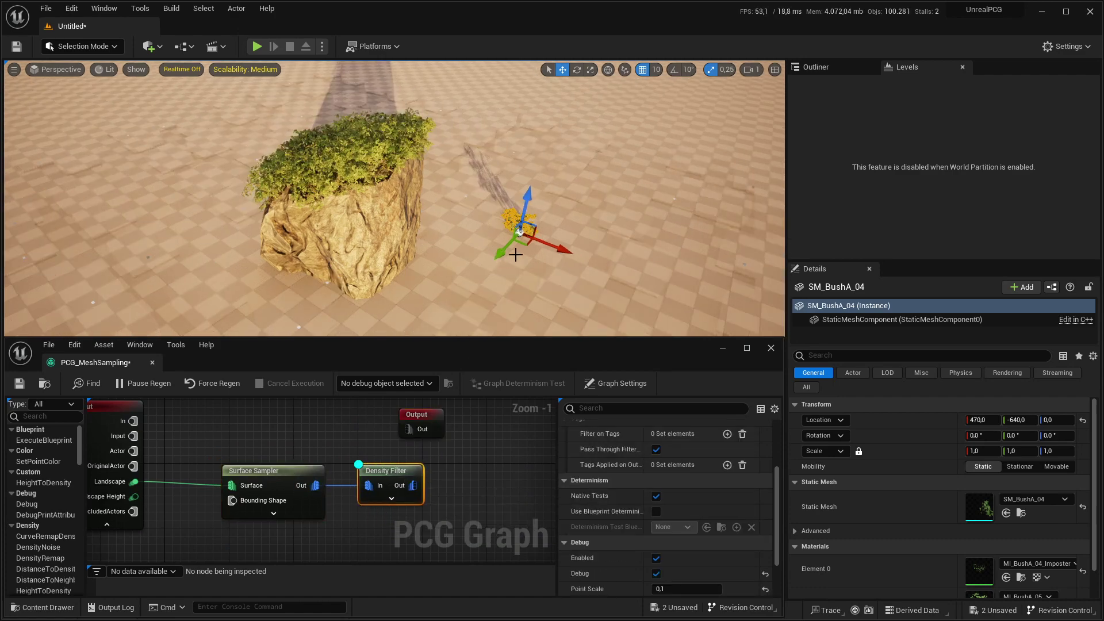
pyautogui.moveTo(394, 199); pyautogui.dragTo(307, 198, button='right')
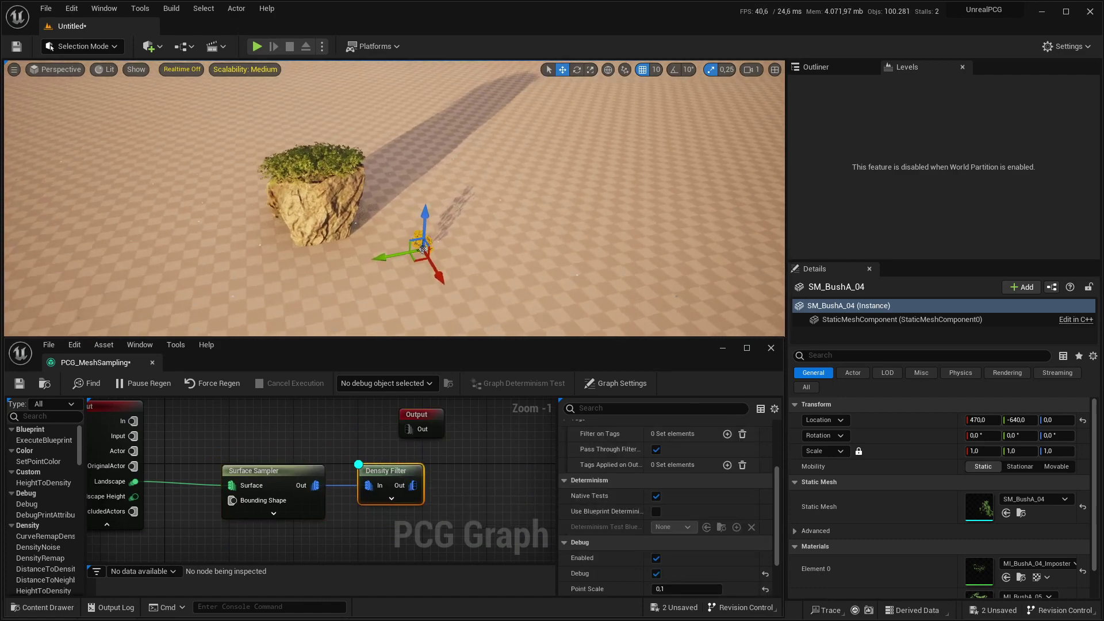
pyautogui.press('w')
pyautogui.moveTo(371, 164); pyautogui.dragTo(277, 207, button='right')
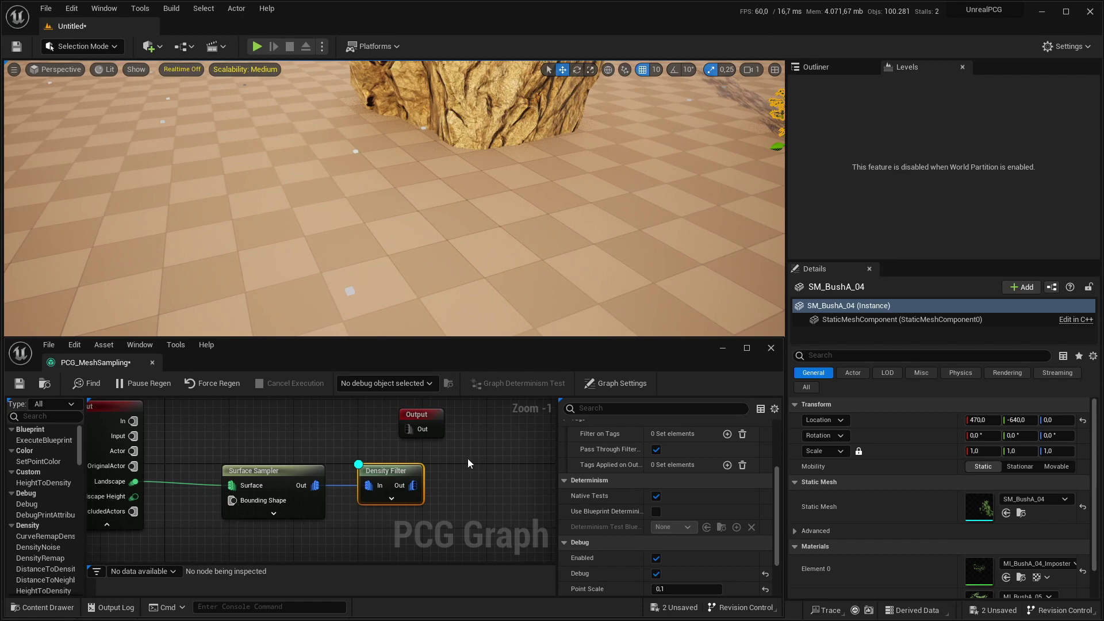
pyautogui.scroll(-2, 468, 460)
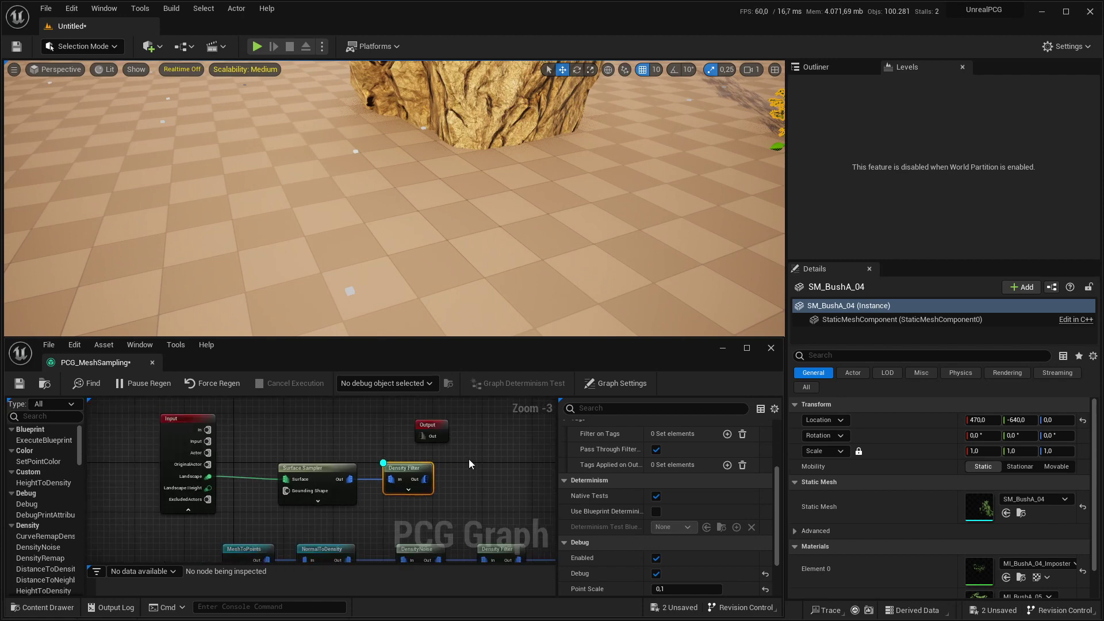
pyautogui.moveTo(468, 458); pyautogui.dragTo(426, 452, button='right')
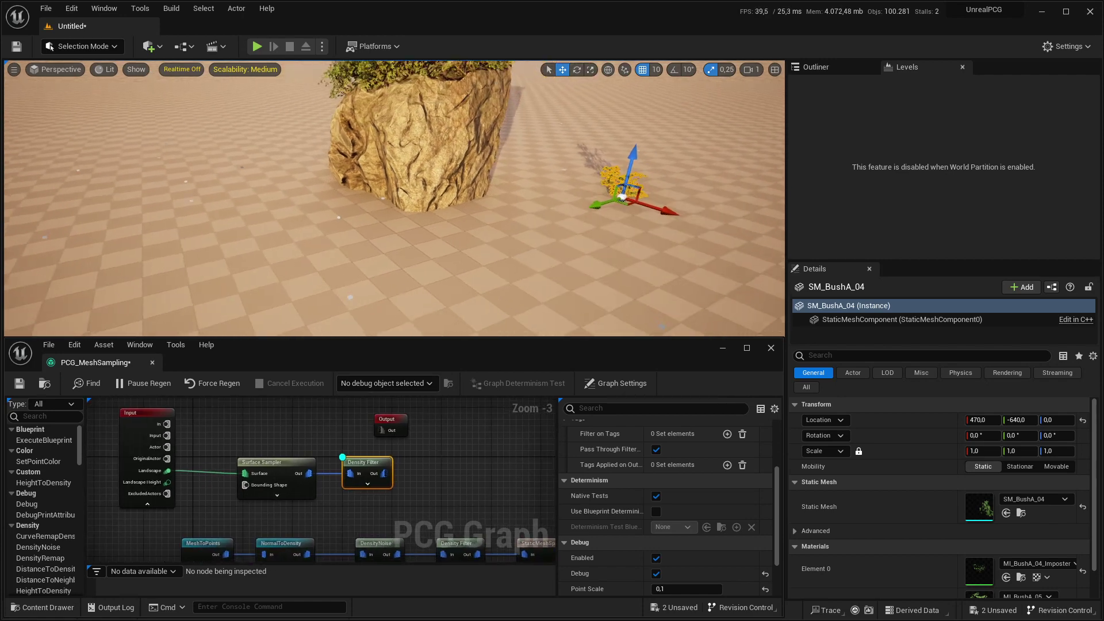
pyautogui.moveTo(444, 230); pyautogui.dragTo(443, 230, button='right')
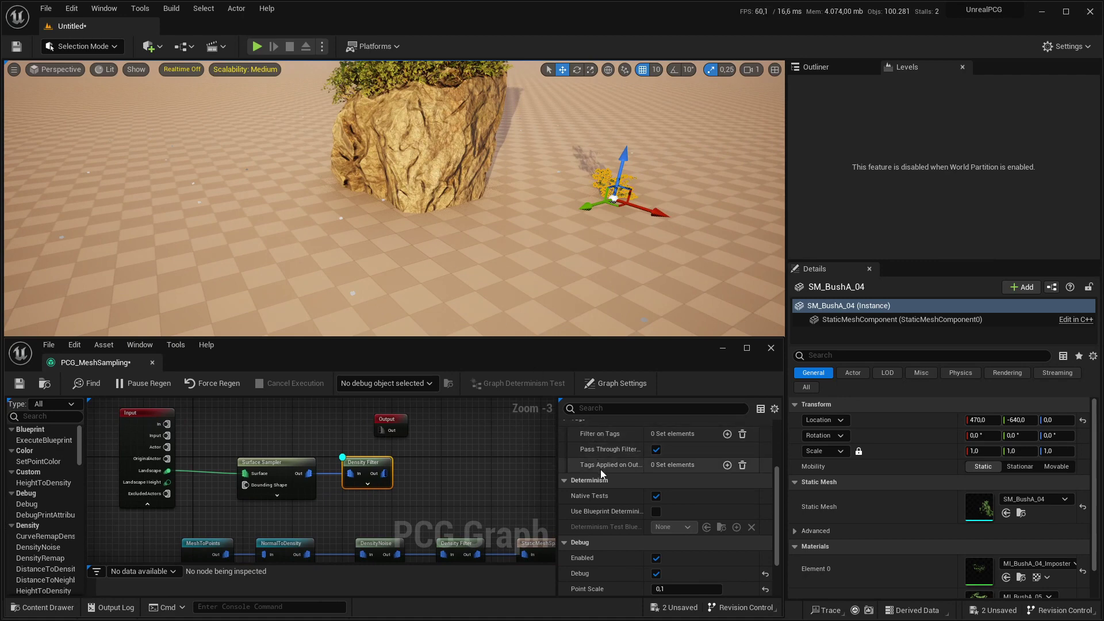
# Set the new Density Filter's Lower Bound to 0.9 and check the remaining landscape points
pyautogui.scroll(5, 600, 469)
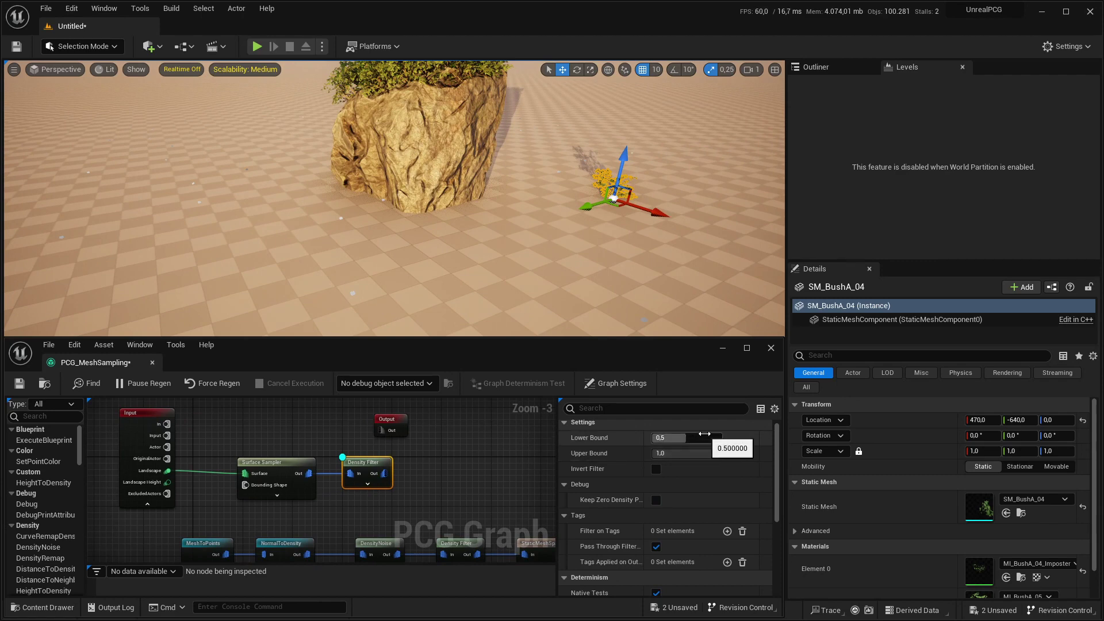
pyautogui.click(699, 438)
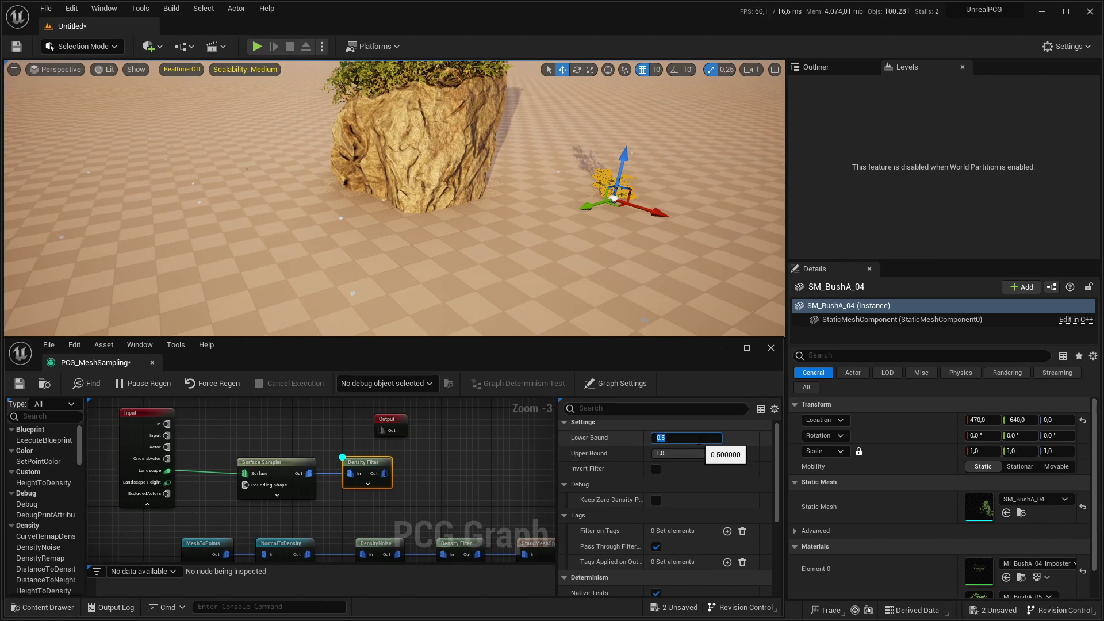
pyautogui.press('Return')
pyautogui.moveTo(393, 223); pyautogui.dragTo(380, 224, button='right')
pyautogui.press('s')
pyautogui.moveTo(457, 220); pyautogui.dragTo(471, 212, button='right')
# Add a second StaticMeshSpawner node and connect the landscape Density Filter's output to it
pyautogui.moveTo(447, 456); pyautogui.dragTo(394, 408, button='right')
pyautogui.rightClick(395, 408)
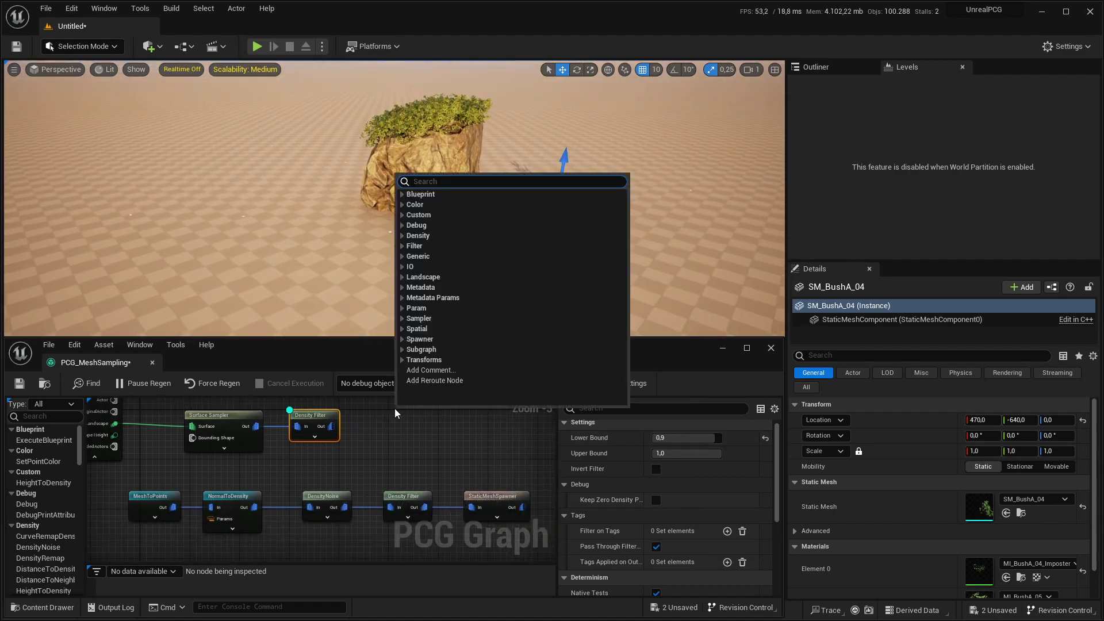
pyautogui.write('stat')
pyautogui.press('Return')
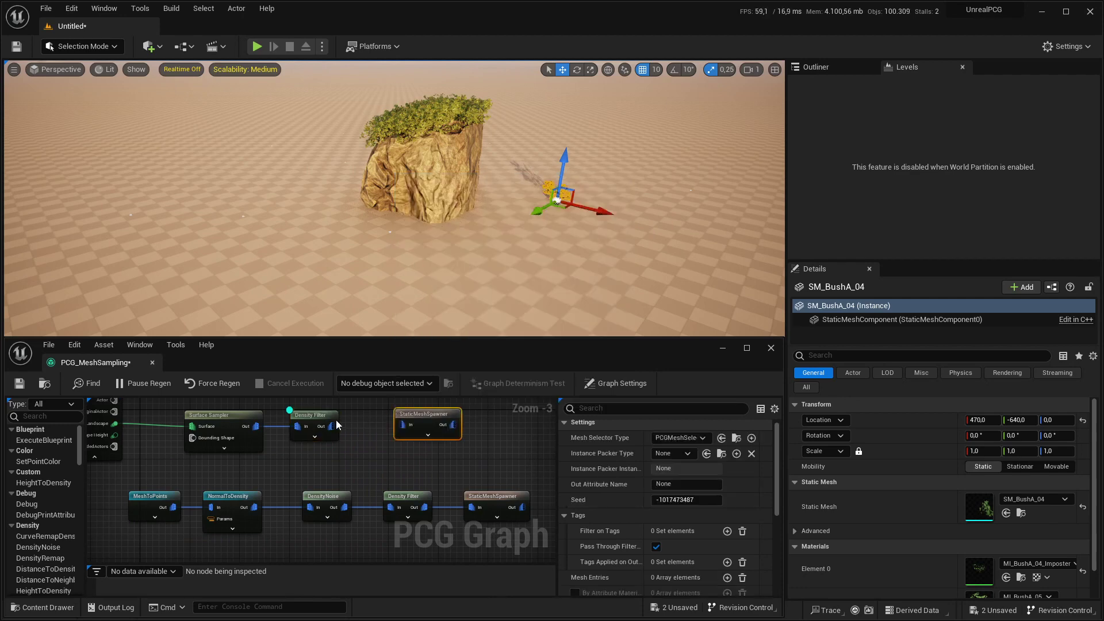
pyautogui.moveTo(332, 426); pyautogui.dragTo(417, 444)
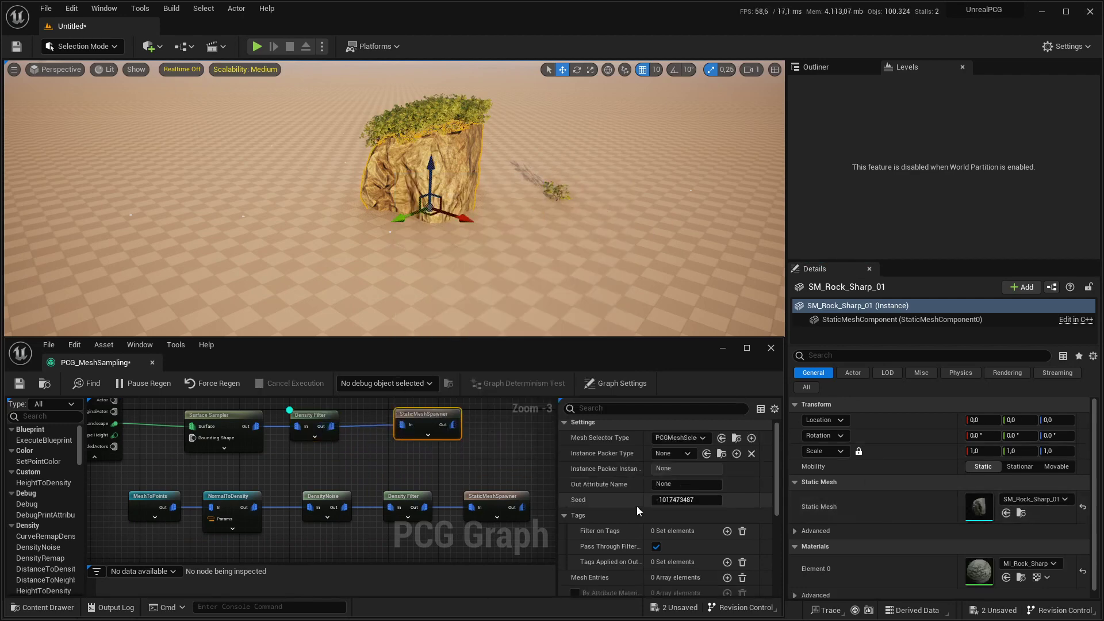
# Add a mesh entry using the rock SM_Rock_Sharp_01 to the new spawner, and leave space before that node for another one
pyautogui.scroll(-2, 655, 517)
pyautogui.click(726, 521)
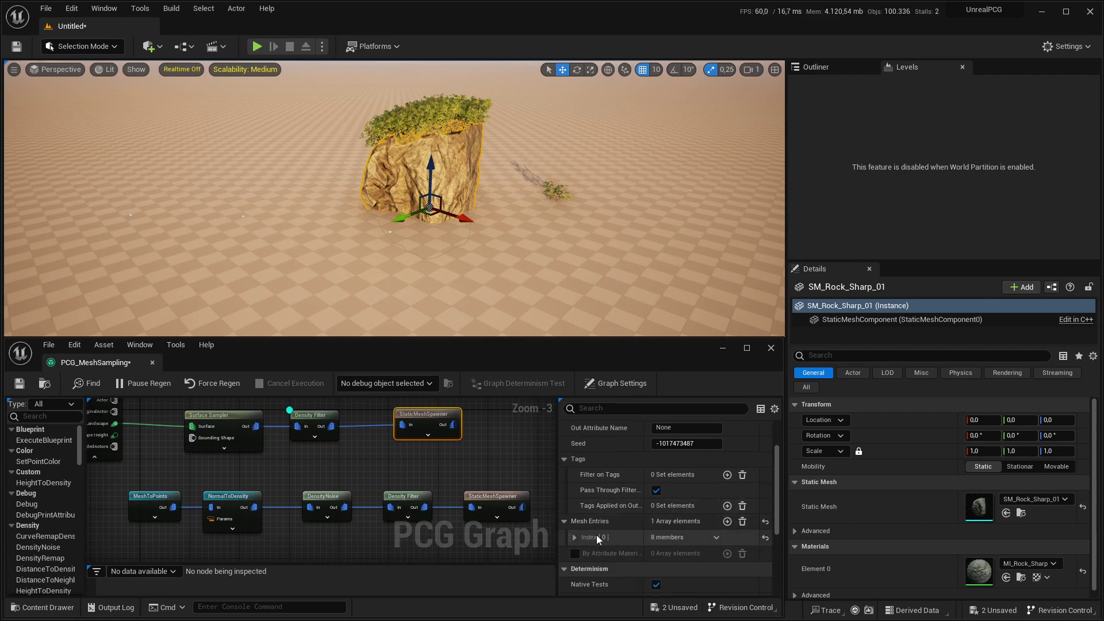
pyautogui.click(572, 536)
pyautogui.keyDown('shift'); pyautogui.click(608, 556); pyautogui.keyUp('shift')
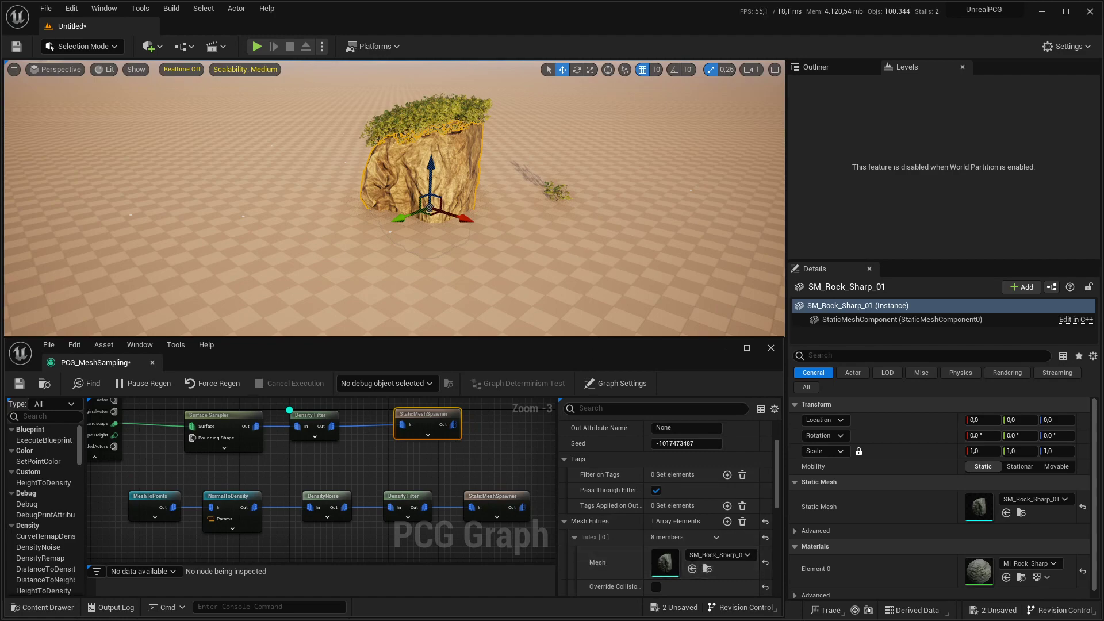
pyautogui.moveTo(546, 276); pyautogui.dragTo(598, 233, button='right')
pyautogui.moveTo(365, 439); pyautogui.dragTo(327, 467, button='right')
pyautogui.moveTo(398, 440); pyautogui.dragTo(460, 441)
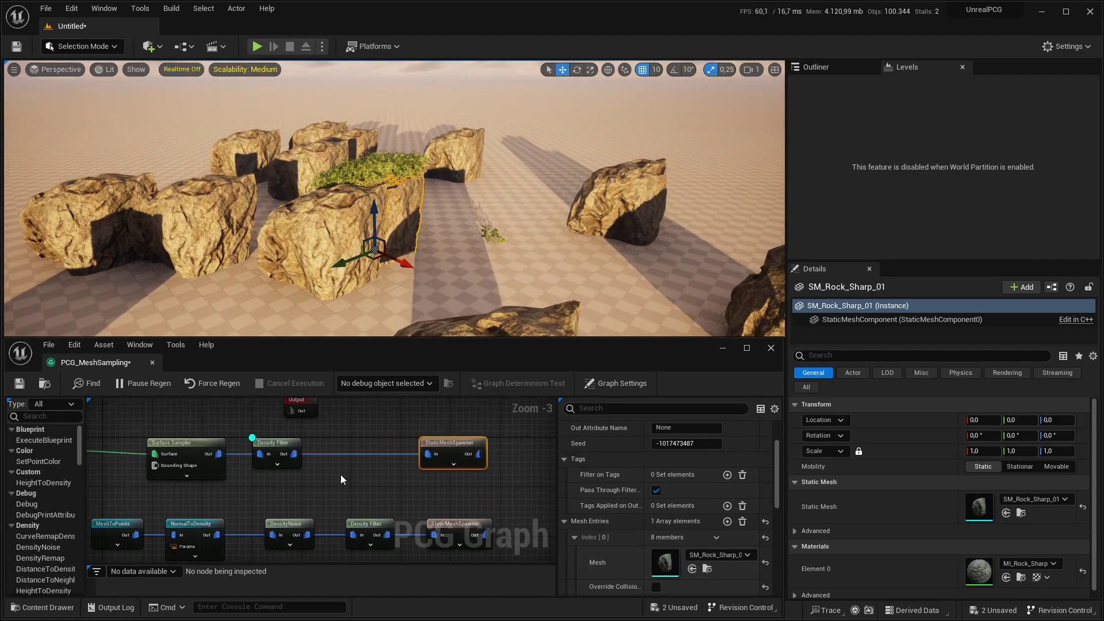
# Insert a Transform Points node between the landscape Density Filter and its StaticMeshSpawner
pyautogui.moveTo(301, 461); pyautogui.dragTo(340, 447)
pyautogui.write('tran')
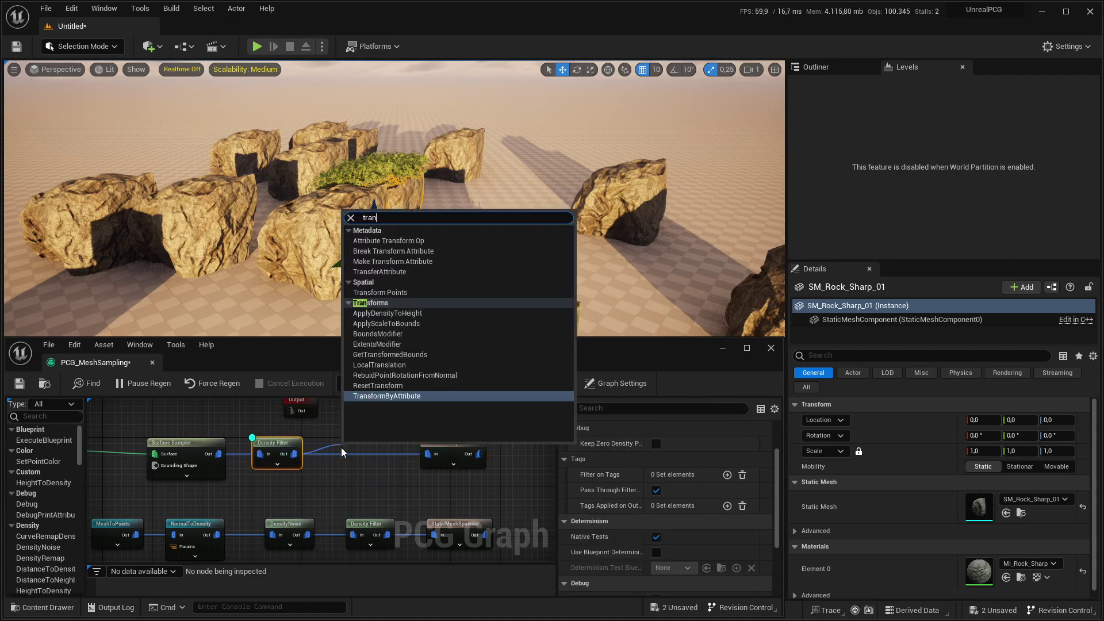
pyautogui.write('s fr')
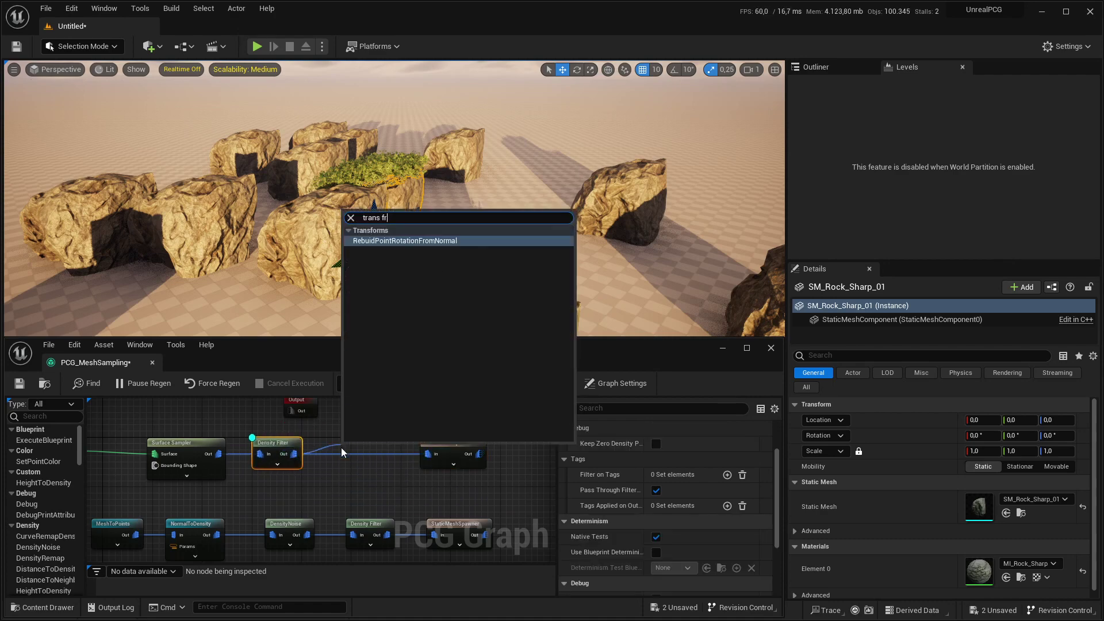
pyautogui.write('om po')
pyautogui.hotkey('ctrl', 'a')
pyautogui.write('po')
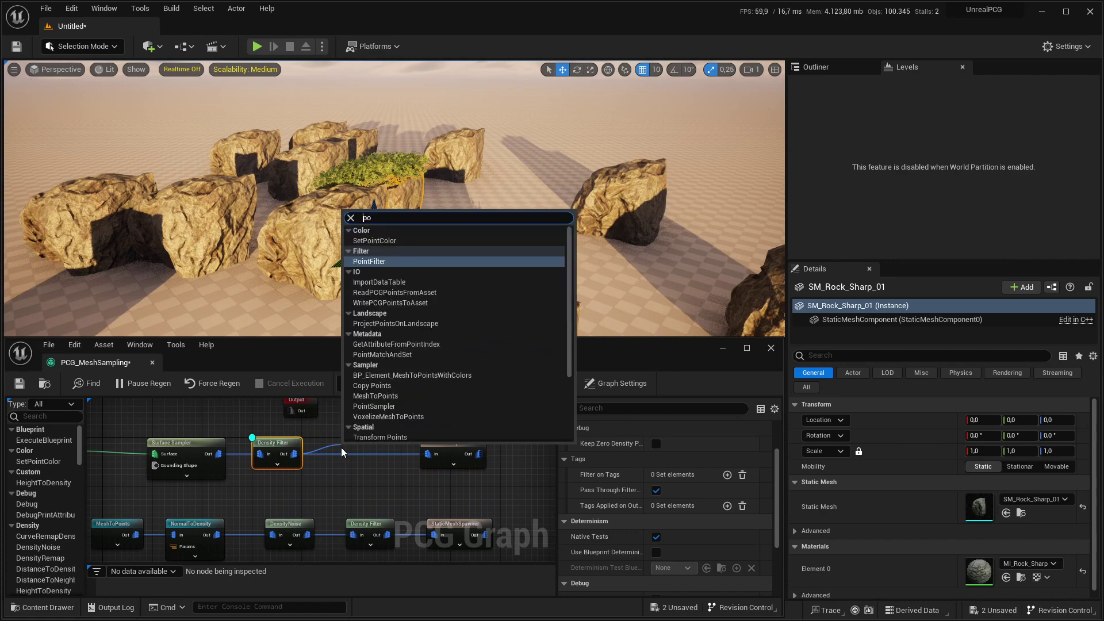
pyautogui.hotkey('ctrl', 'a')
pyautogui.write('transform p')
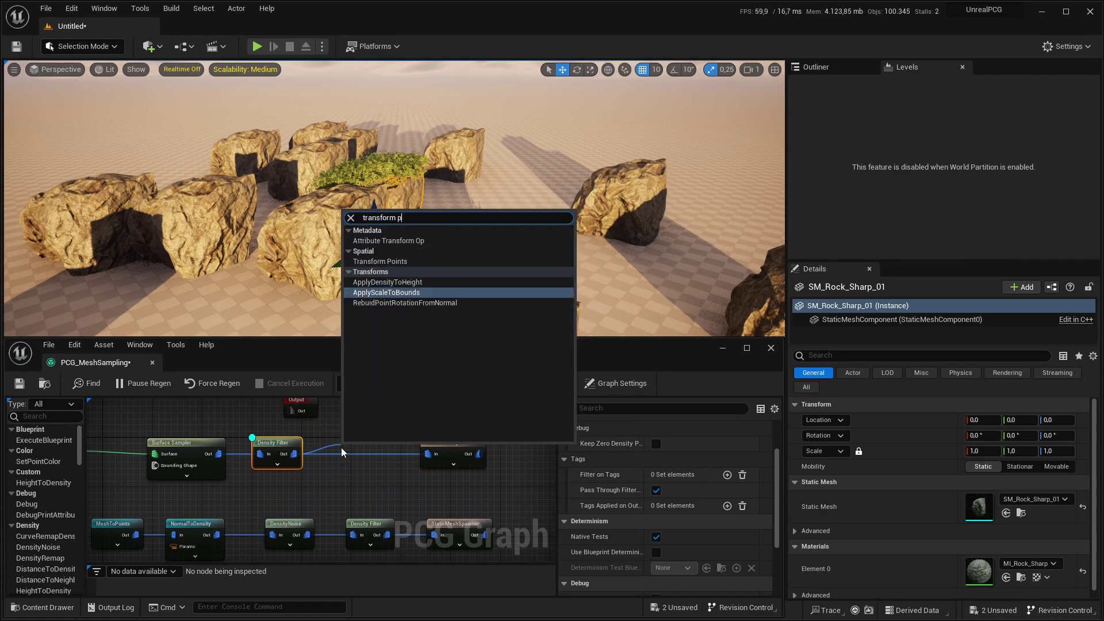
pyautogui.write('oint')
pyautogui.press('Return')
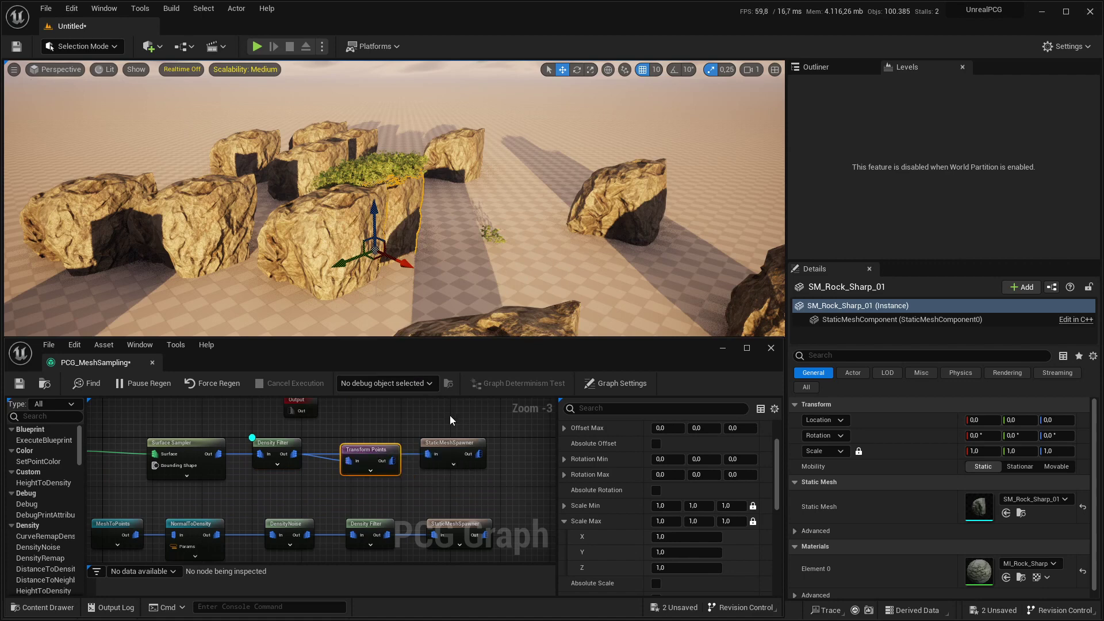
pyautogui.moveTo(428, 454); pyautogui.dragTo(360, 437)
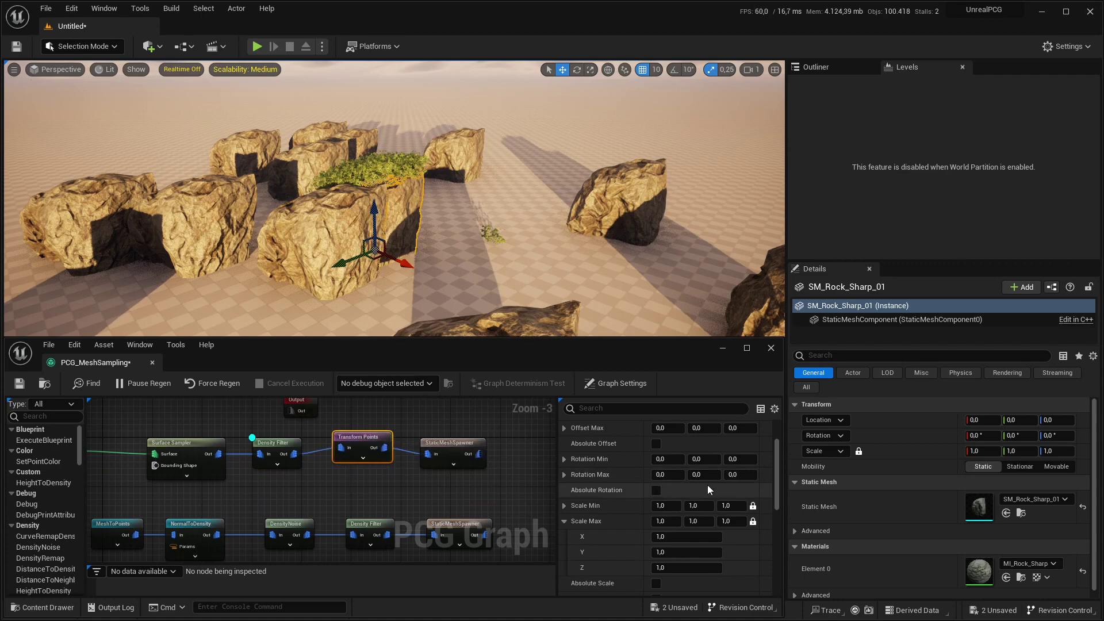
# Set the Transform Points node's Rotation Max to 360 on all three axes
pyautogui.click(656, 475)
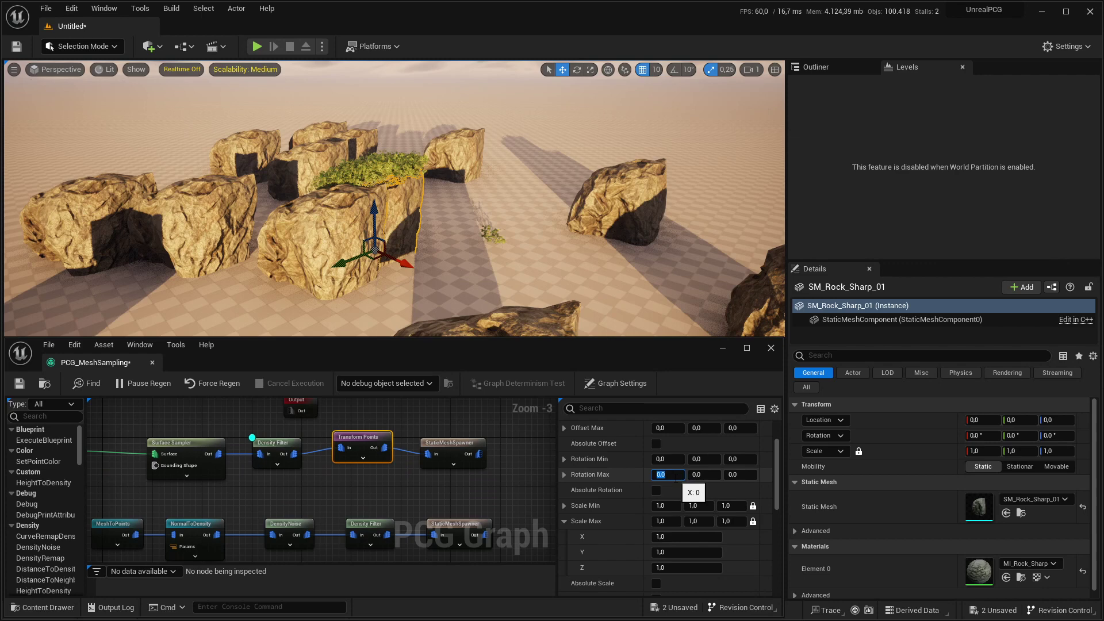
pyautogui.write('360')
pyautogui.press('Tab')
pyautogui.click(676, 478)
pyautogui.doubleClick(676, 477)
pyautogui.hotkey('ctrl', 'c')
pyautogui.press('Tab')
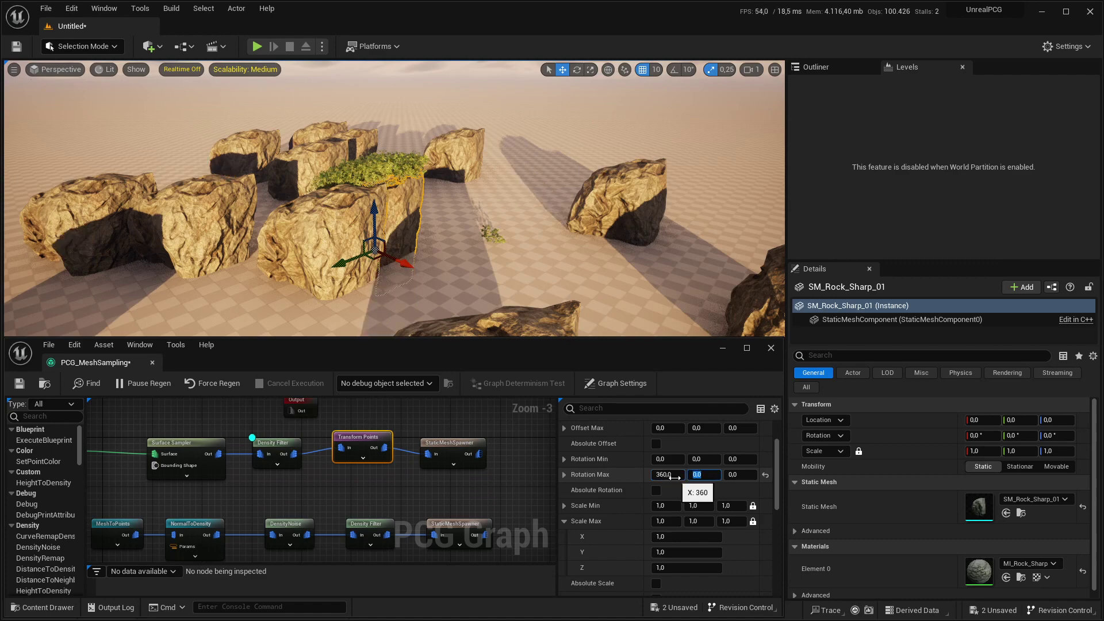
pyautogui.hotkey('ctrl', 'v')
pyautogui.press('Tab')
pyautogui.press('Return')
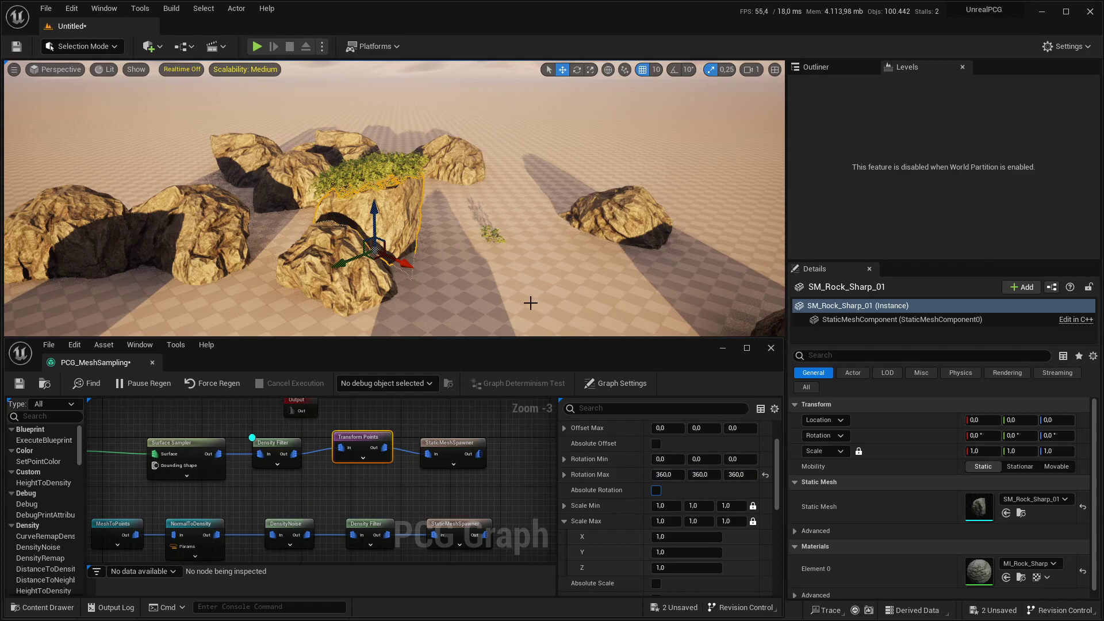
# Set the Transform Points node's Scale Max to 2 on all axes
pyautogui.scroll(-2, 642, 516)
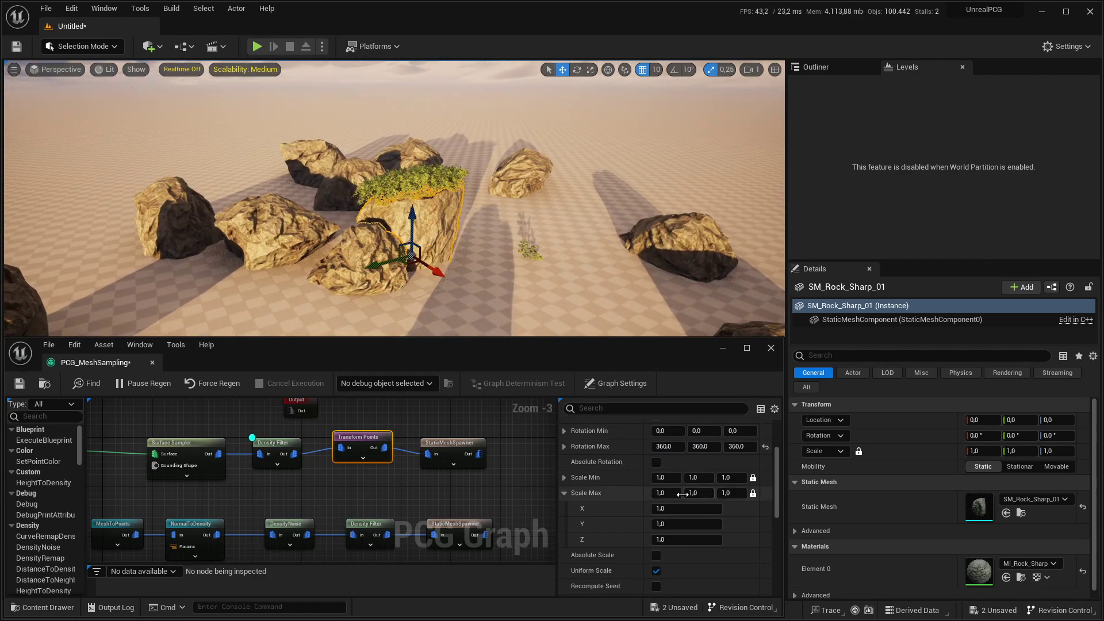
pyautogui.click(666, 492)
pyautogui.write('2')
pyautogui.press('Return')
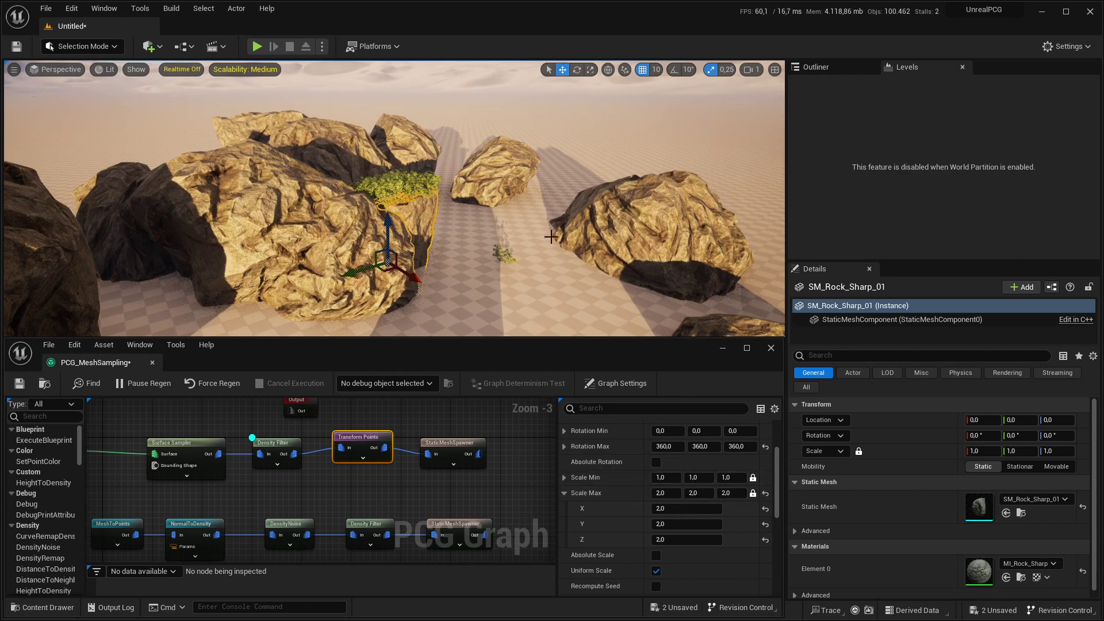
# Set the rocks' Scale Min to 0.5 and Scale Max to 1 on all axes, and review the scattered rocks
pyautogui.click(665, 477)
pyautogui.write('0,5')
pyautogui.press('Tab')
pyautogui.click(661, 492)
pyautogui.write('1')
pyautogui.moveTo(606, 263); pyautogui.dragTo(613, 233, button='right')
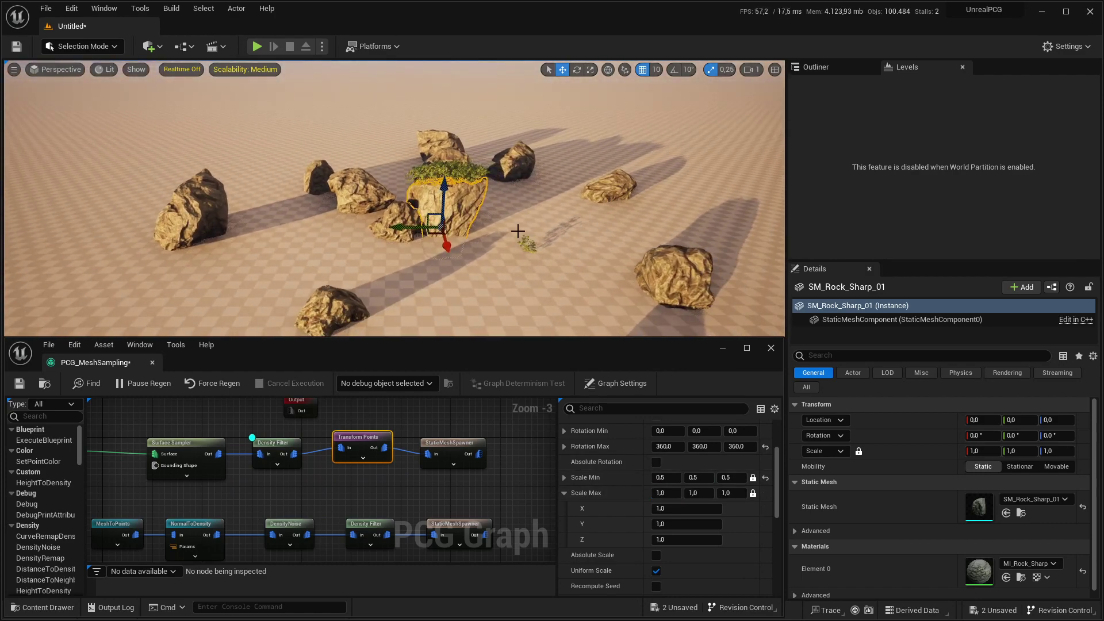
pyautogui.moveTo(516, 225); pyautogui.dragTo(604, 229, button='right')
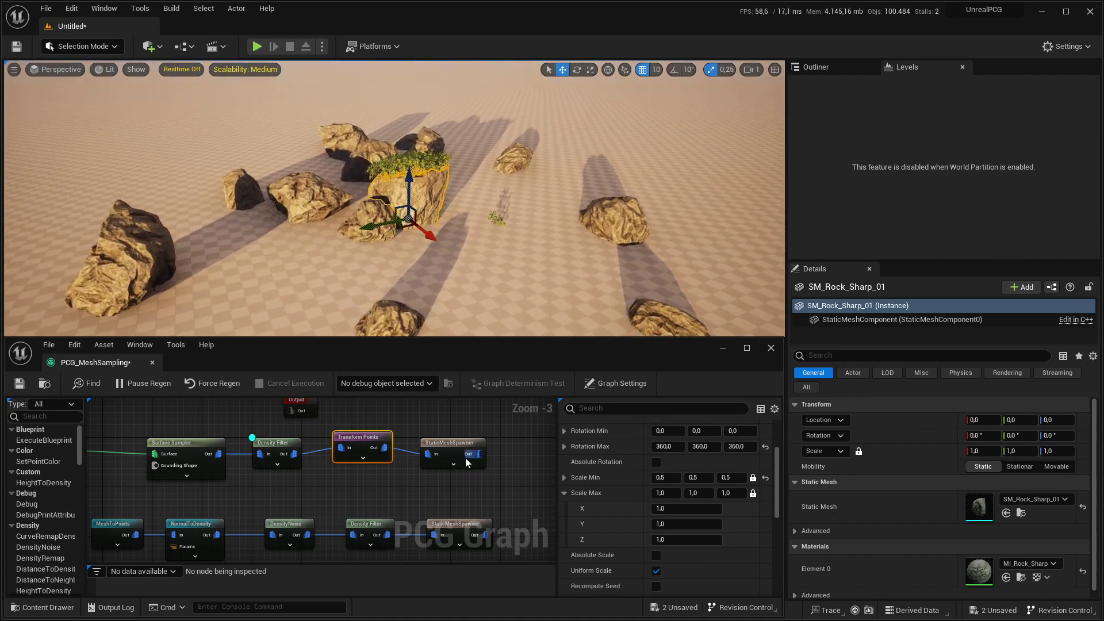
# Align the Transform Points node with its row and turn off the landscape Density Filter's debug display
pyautogui.moveTo(360, 441); pyautogui.dragTo(366, 446)
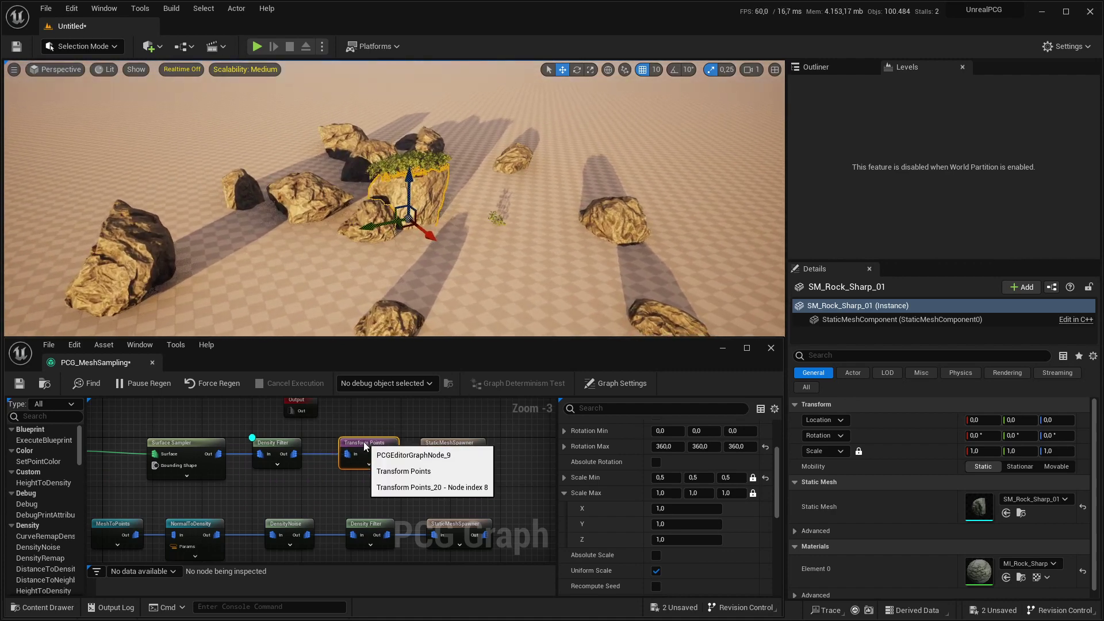
pyautogui.click(287, 445)
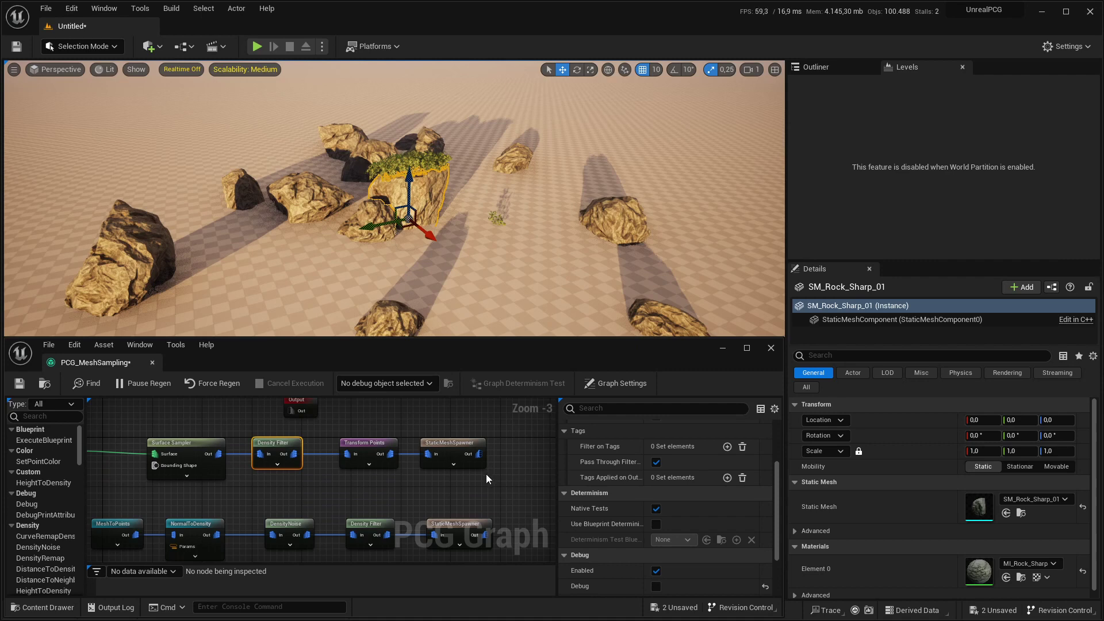
# Add a Copy Points node beside the two StaticMeshSpawner nodes
pyautogui.moveTo(467, 509); pyautogui.dragTo(454, 474, button='right')
pyautogui.rightClick(475, 447)
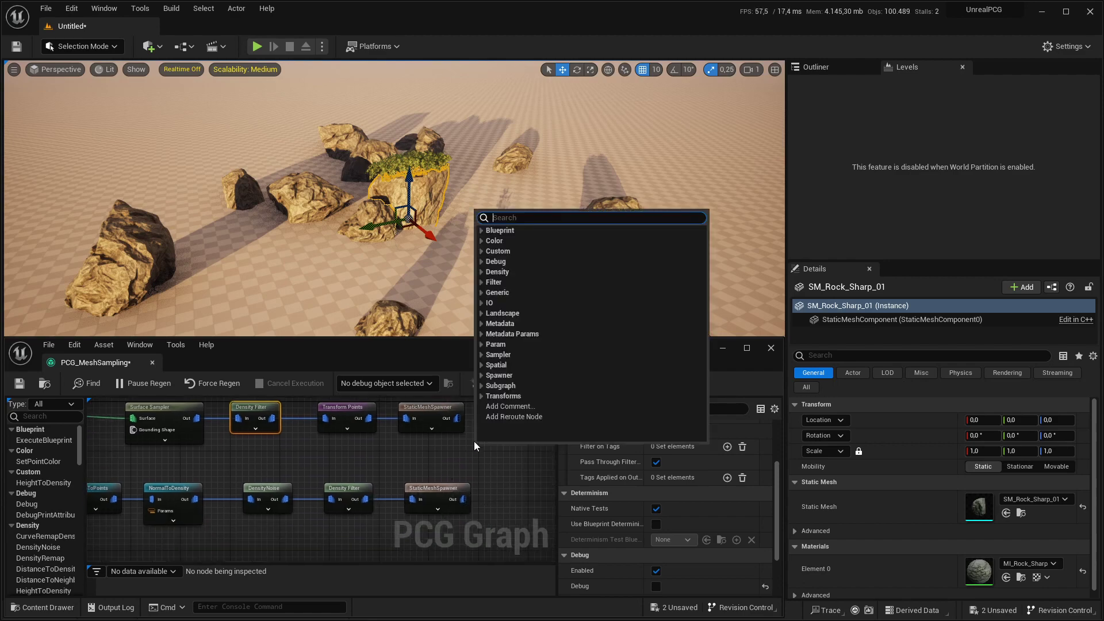
pyautogui.write('cast')
pyautogui.hotkey('ctrl', 'a')
pyautogui.write('cast')
pyautogui.press('BackSpace')
pyautogui.press('BackSpace')
pyautogui.press('BackSpace')
pyautogui.write('opy')
pyautogui.press('Return')
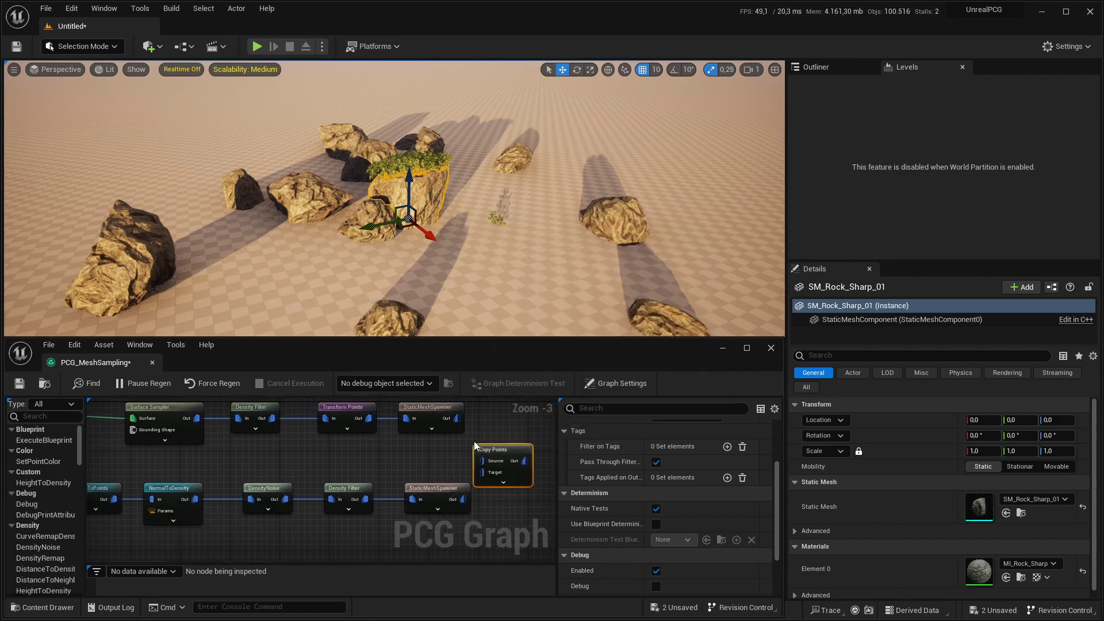
# Connect the rocks' StaticMeshSpawner output to the Copy Points node's Target input and reposition Copy Points beyond that spawner
pyautogui.moveTo(475, 447); pyautogui.dragTo(426, 487, button='right')
pyautogui.click(394, 442)
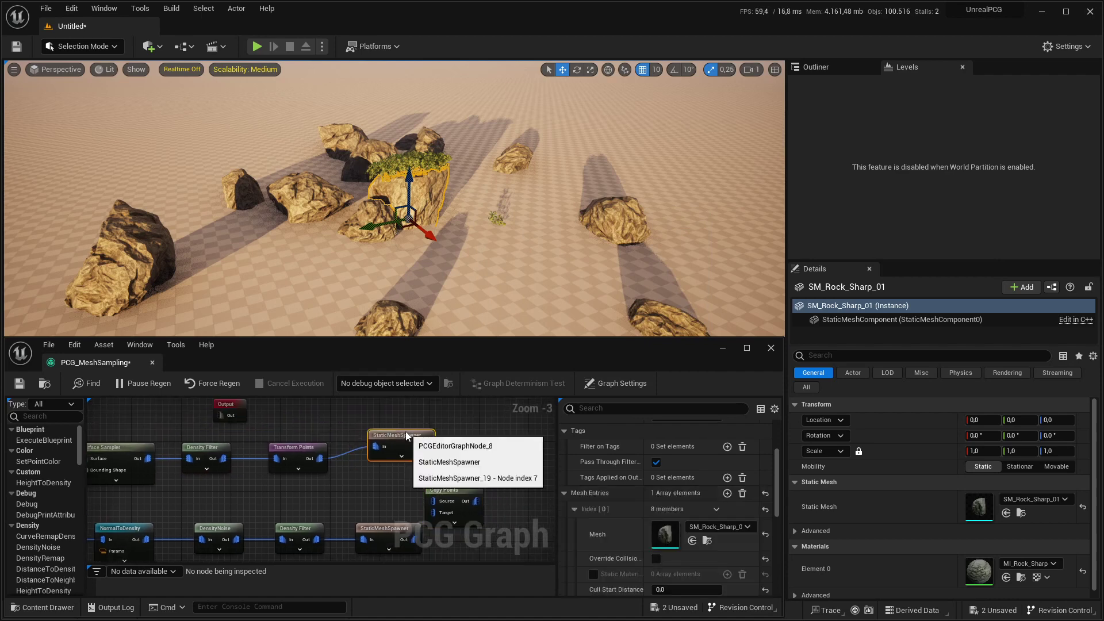
pyautogui.moveTo(414, 458); pyautogui.dragTo(447, 515)
pyautogui.moveTo(449, 491); pyautogui.dragTo(496, 468)
# Shift the row of nodes starting with MeshToPoints sideways so MeshToPoints sits below the rocks' StaticMeshSpawner
pyautogui.moveTo(272, 495); pyautogui.dragTo(338, 445, button='right')
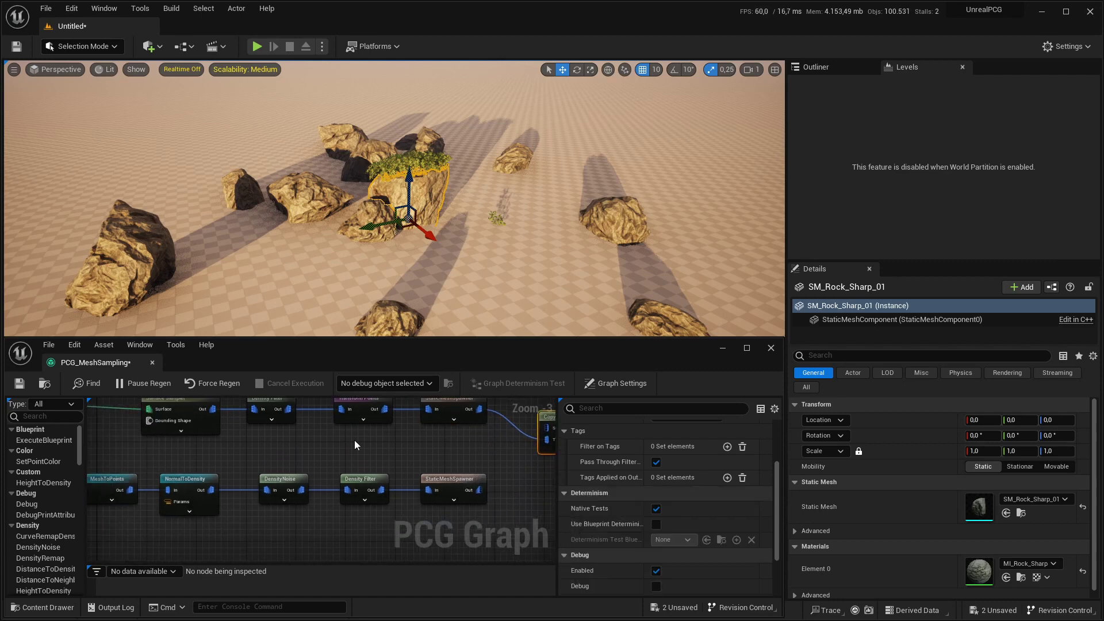
pyautogui.moveTo(160, 453); pyautogui.dragTo(456, 486)
pyautogui.moveTo(189, 473); pyautogui.dragTo(439, 505)
pyautogui.scroll(-3, 388, 460)
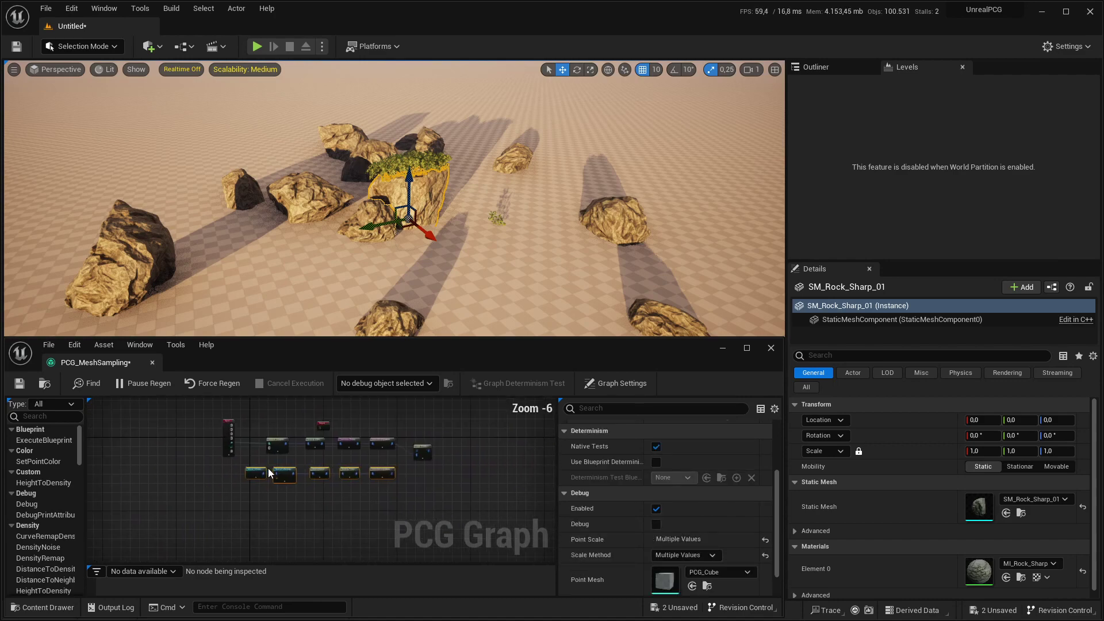
pyautogui.moveTo(264, 473); pyautogui.dragTo(357, 457)
# Connect the MeshToPoints output to the Copy Points node's Source input and save the graph
pyautogui.scroll(3, 405, 477)
pyautogui.moveTo(396, 465); pyautogui.dragTo(368, 500, button='right')
pyautogui.moveTo(341, 500); pyautogui.dragTo(437, 450)
pyautogui.click(19, 383)
# Enable the debug display on the Copy Points node and inspect the scattered rocks up close in the viewport
pyautogui.moveTo(456, 222)
pyautogui.mouseDown(button='right')
pyautogui.moveTo(488, 211)
pyautogui.moveTo(443, 221)
pyautogui.mouseUp(button='right')
pyautogui.click(438, 438)
pyautogui.press('d')
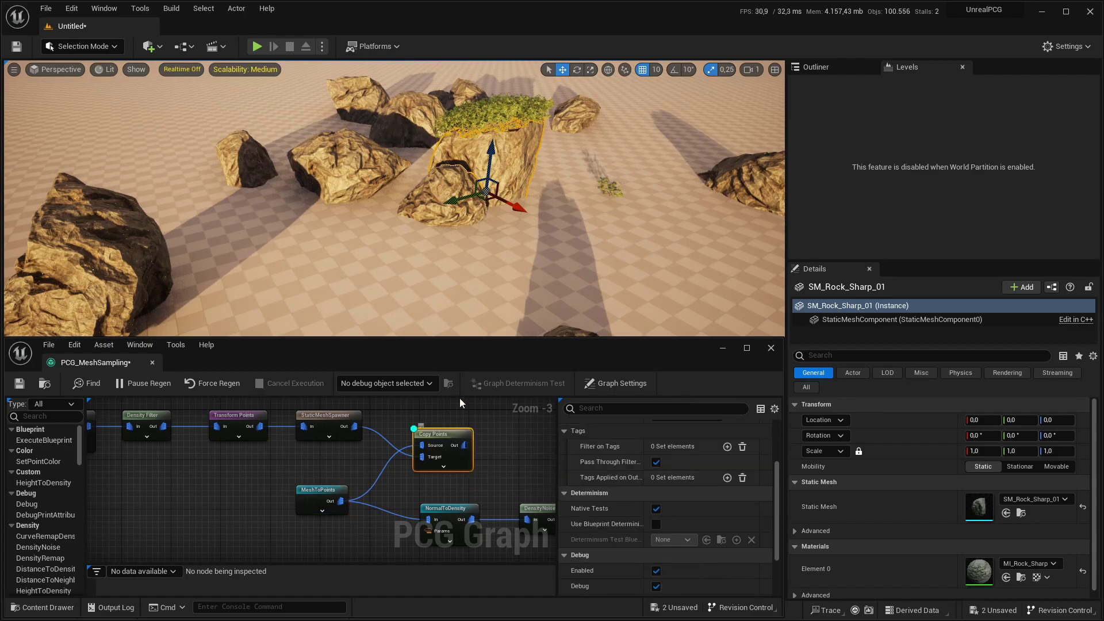
pyautogui.moveTo(469, 310)
pyautogui.mouseDown(button='right')
pyautogui.moveTo(403, 302)
pyautogui.moveTo(391, 293)
pyautogui.moveTo(420, 265)
pyautogui.moveTo(368, 241)
pyautogui.moveTo(391, 259)
pyautogui.moveTo(425, 247)
pyautogui.moveTo(310, 265)
pyautogui.moveTo(334, 287)
pyautogui.moveTo(451, 302)
pyautogui.mouseUp(button='right')
pyautogui.press('w')
pyautogui.press('w')
pyautogui.press('w')
pyautogui.press('w')
pyautogui.press('s')
pyautogui.moveTo(451, 301); pyautogui.dragTo(448, 305)
# Break the link from MeshToPoints to NormalToDensity and feed NormalToDensity from the Copy Points output instead
pyautogui.moveTo(463, 480); pyautogui.dragTo(389, 469, button='right')
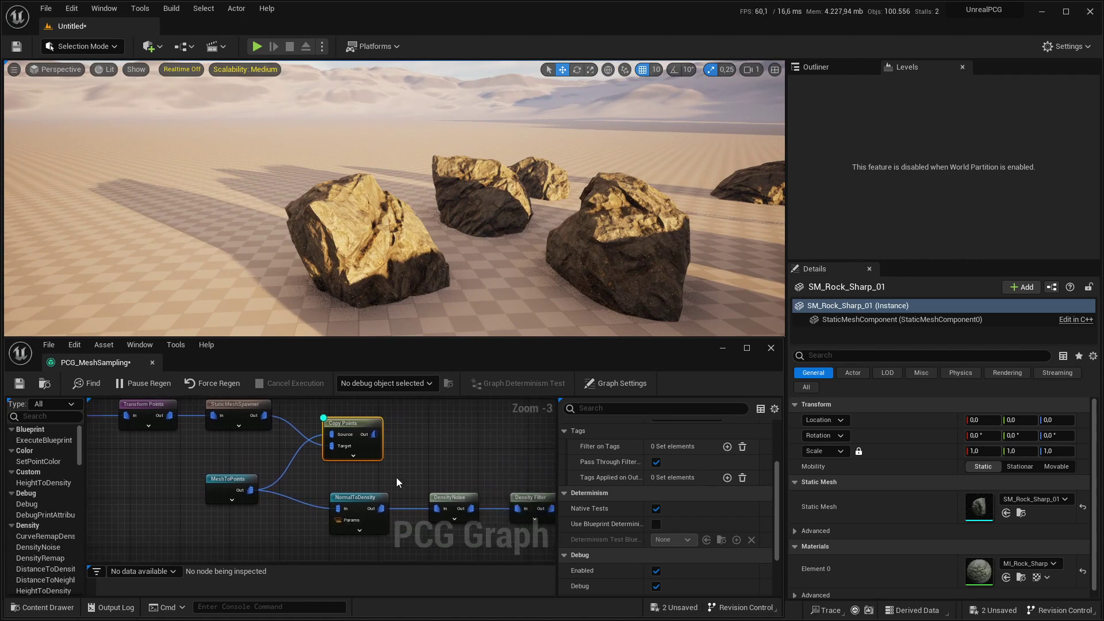
pyautogui.moveTo(398, 478); pyautogui.dragTo(358, 477, button='right')
pyautogui.moveTo(329, 435); pyautogui.dragTo(372, 465)
pyautogui.click(328, 475)
pyautogui.click(306, 507)
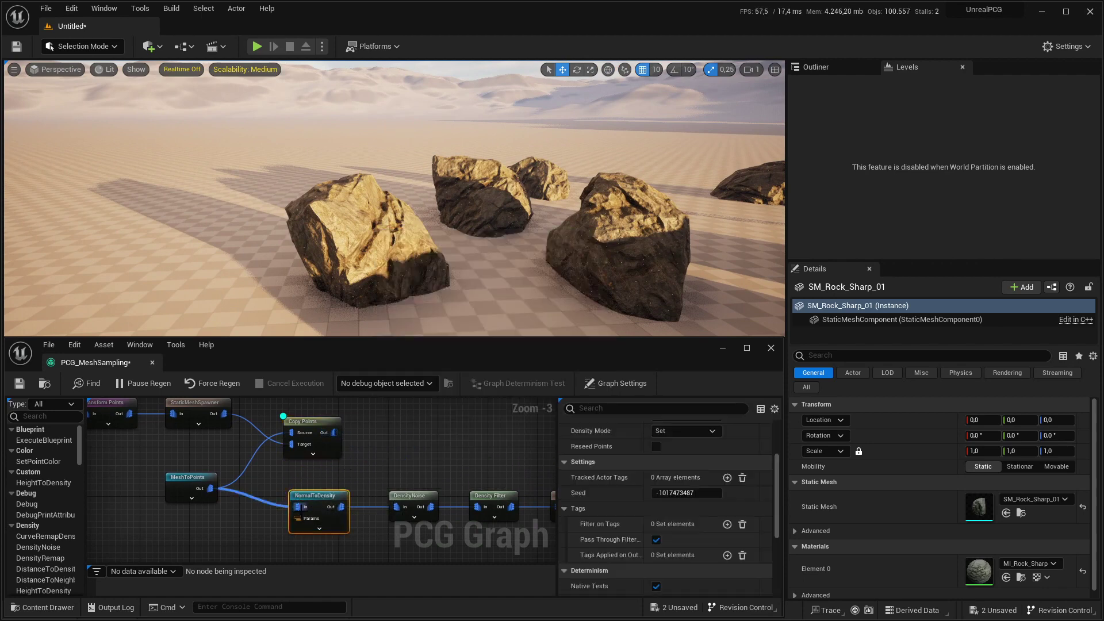
pyautogui.keyDown('alt'); pyautogui.click(300, 507); pyautogui.keyUp('alt')
pyautogui.moveTo(334, 432); pyautogui.dragTo(297, 507)
# Delete the hand-placed SM_Rock_Sharp_01 rock from the level and view the scattered rocks with their bushes
pyautogui.scroll(-1, 336, 495)
pyautogui.moveTo(451, 261); pyautogui.dragTo(517, 229, button='right')
pyautogui.press('Delete')
pyautogui.scroll(3, 541, 233)
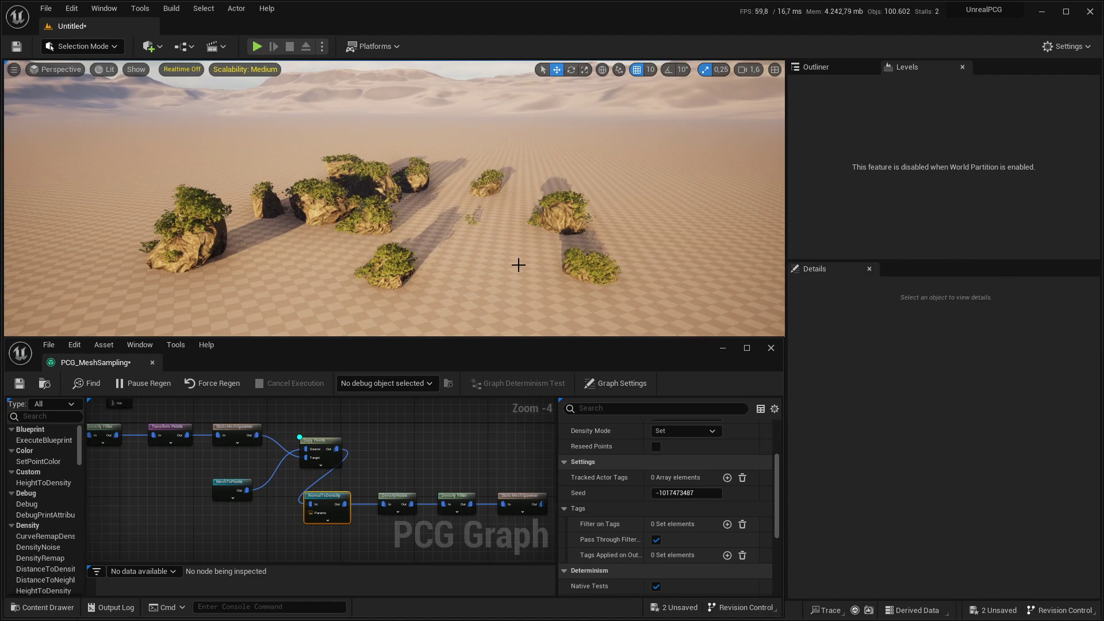